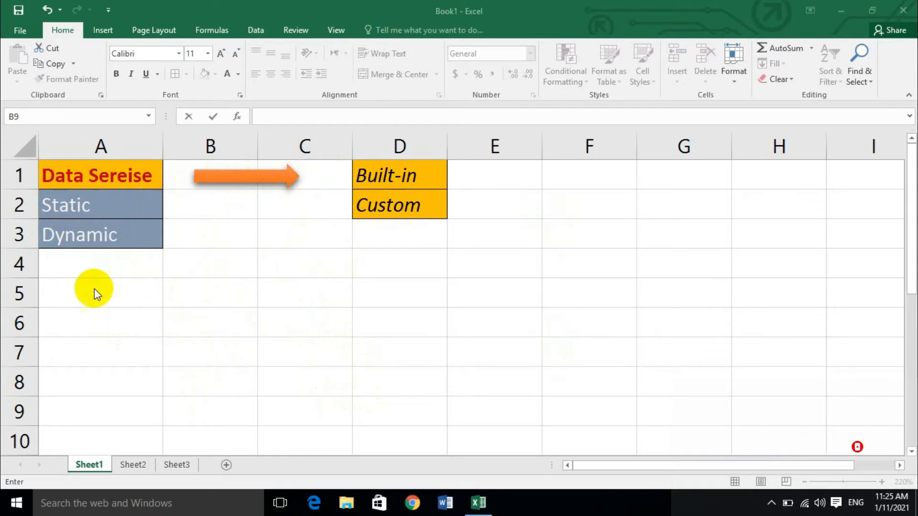
Enter the heading "static" in B5 and the value 1 in B6, and fill the value down to B9.
left_click(200, 298)
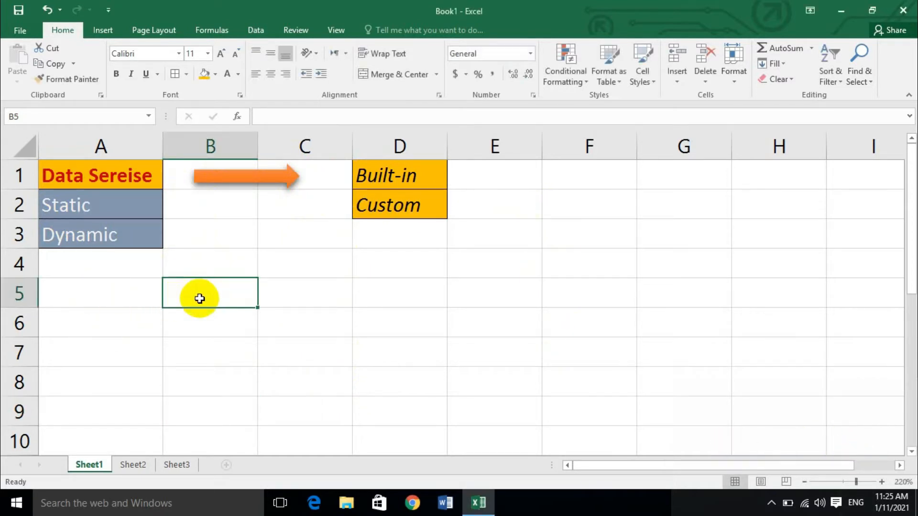
type("stati")
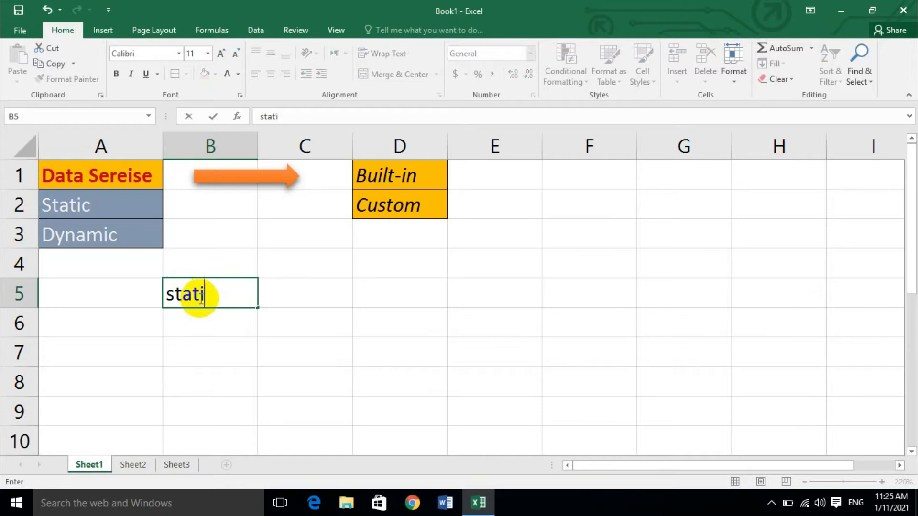
type("c")
key("Return")
type("1")
left_click(266, 328)
left_click(255, 336)
left_click_drag(257, 335, 244, 433)
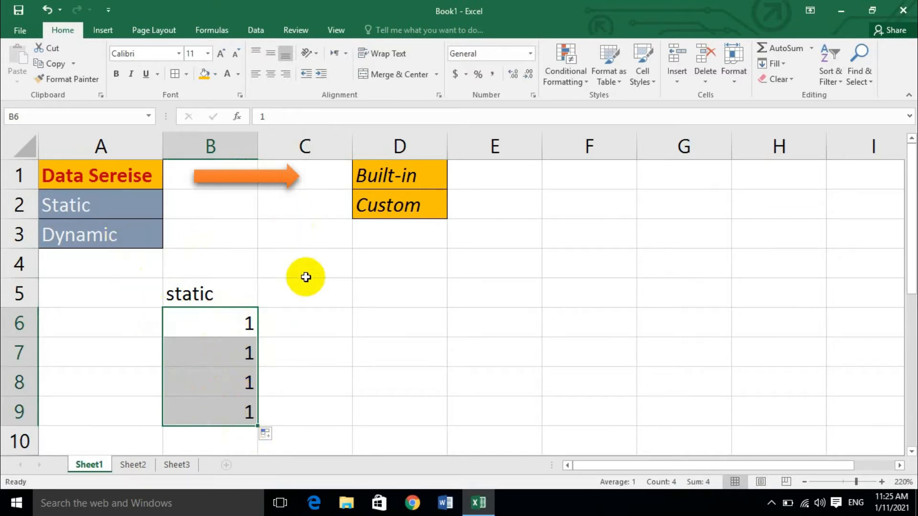
Enter the heading "dynamic" in C5 and "jan" in C6, and fill the month series down to C10.
left_click(323, 297)
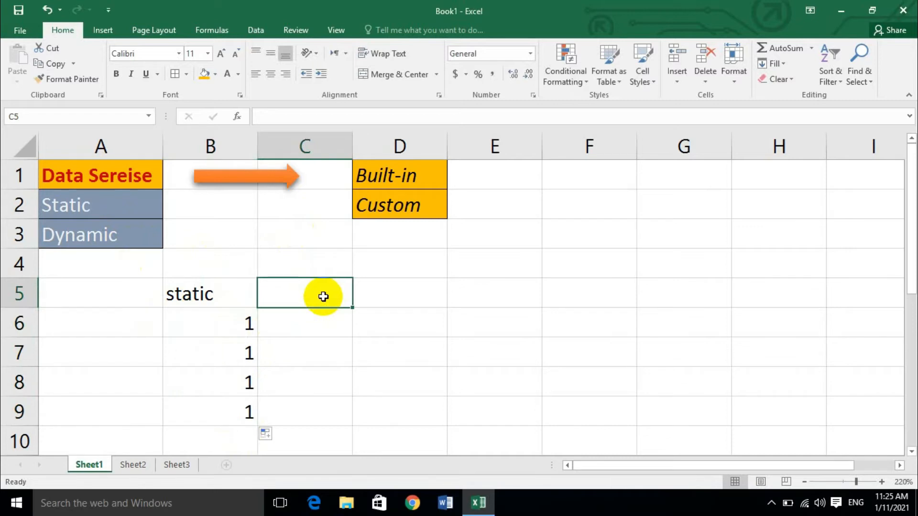
type("dynamic")
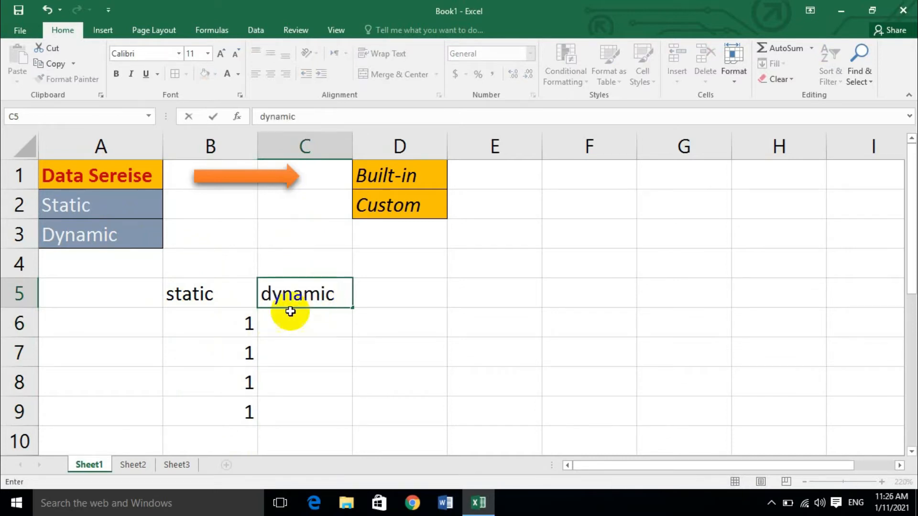
key("Return")
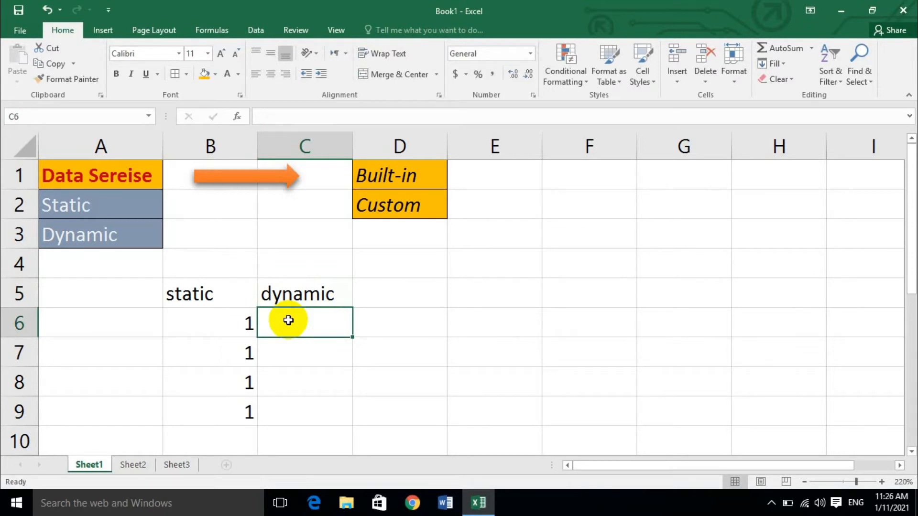
type("jan")
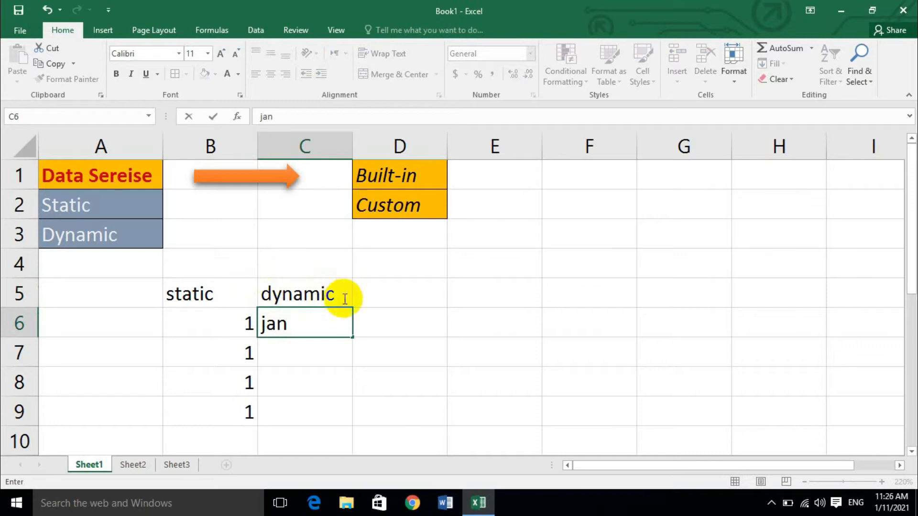
left_click(369, 328)
left_click(319, 326)
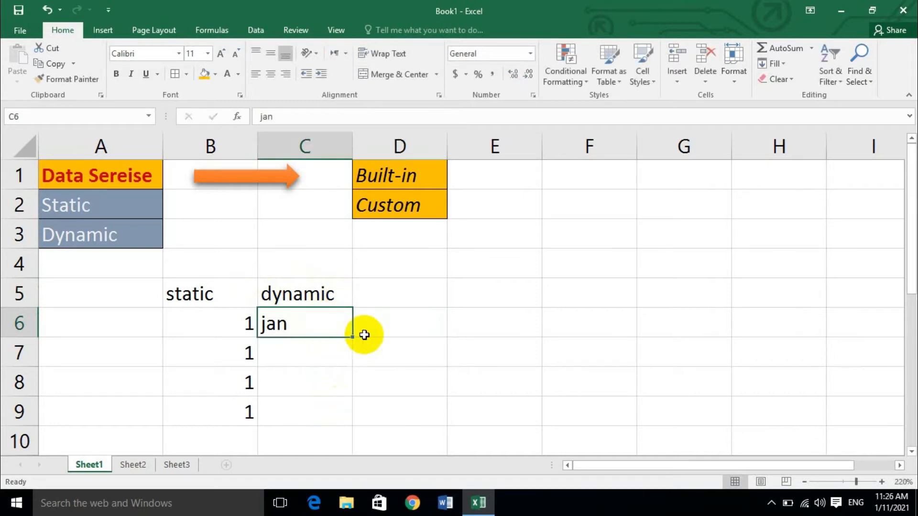
left_click_drag(352, 337, 349, 446)
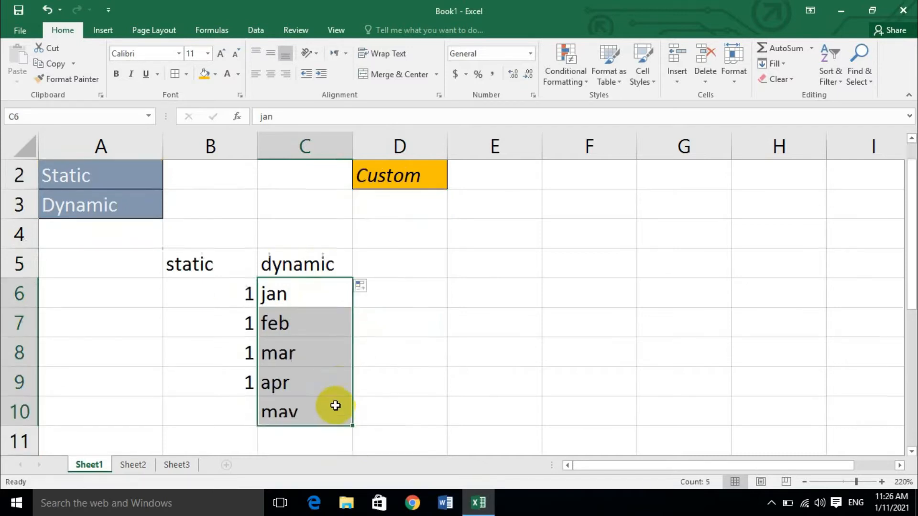
Shorten the filled month series in column C so that it ends at "apr" in C9.
scroll(337, 388, "down", 2)
scroll(338, 380, "up", 3)
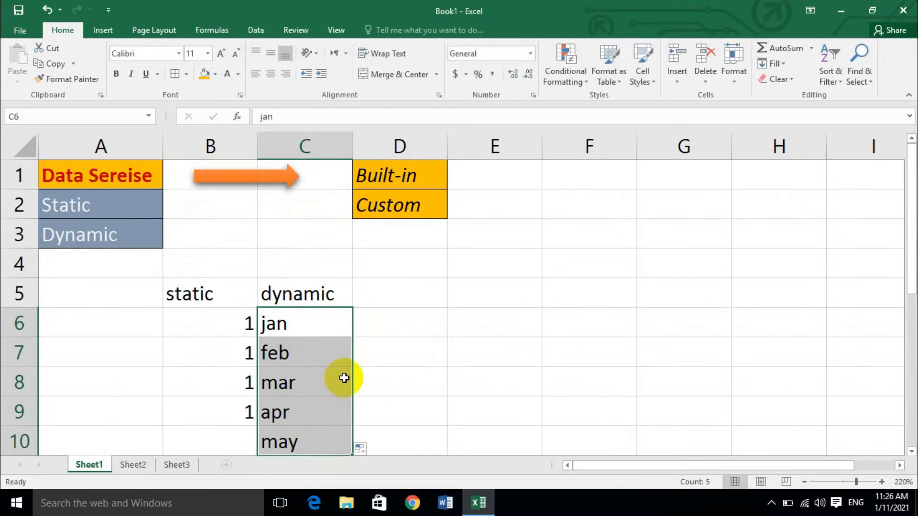
scroll(338, 354, "down", 1, "ctrl")
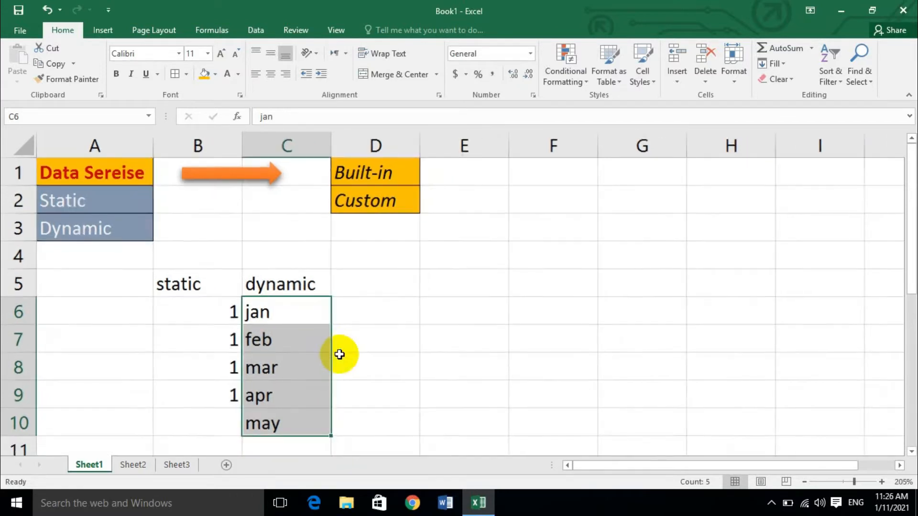
left_click_drag(331, 434, 328, 408)
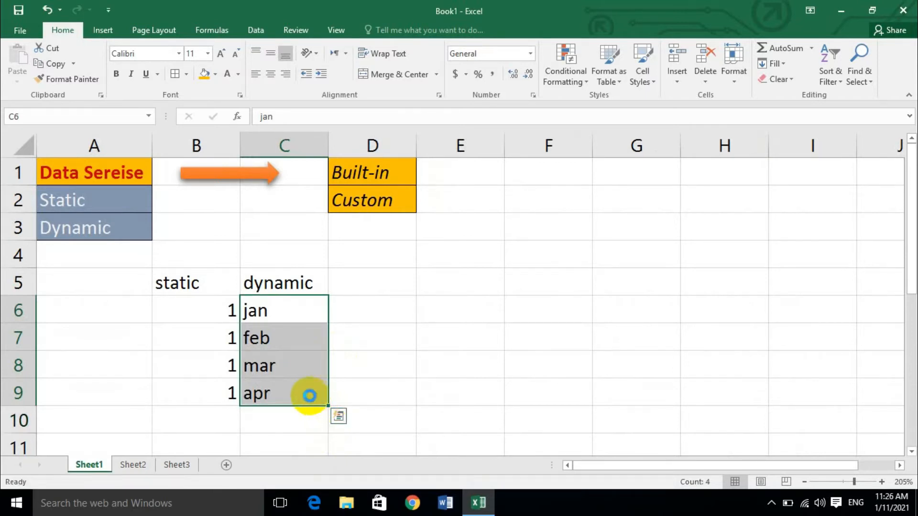
scroll(309, 395, "up", 1, "ctrl")
scroll(316, 363, "up", 1, "ctrl")
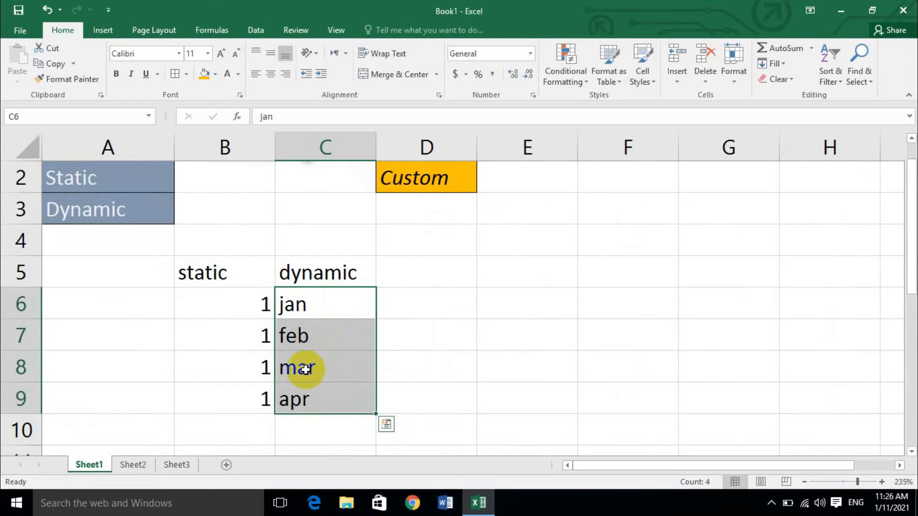
scroll(318, 353, "up", 1)
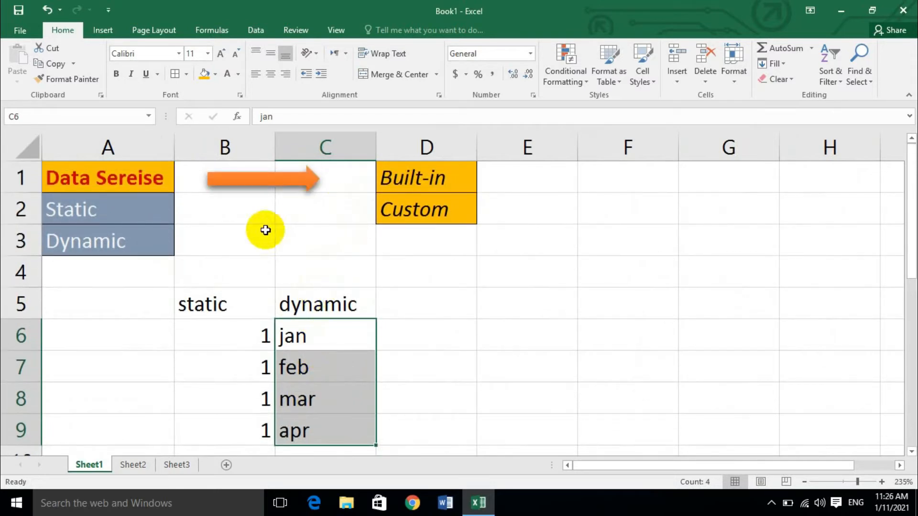
Draw a double-headed arrow connector from the Built-in cell to the dynamic heading and apply the black double-arrow preset style.
left_click(103, 30)
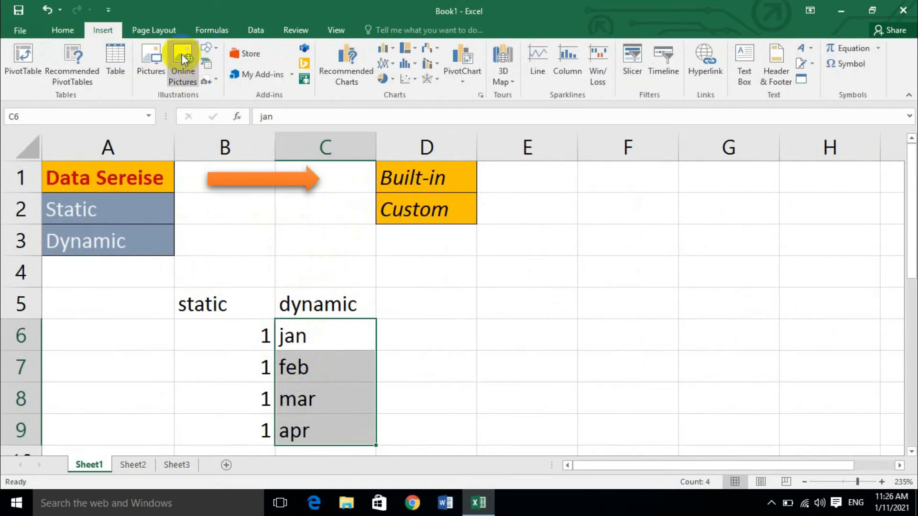
left_click(205, 46)
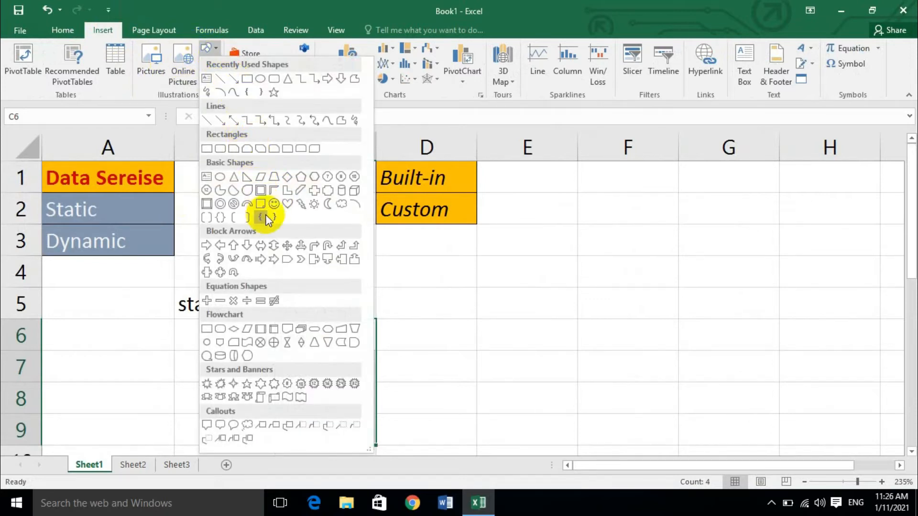
left_click(229, 124)
mouse_move(362, 189)
left_mouse_down()
mouse_move(335, 280)
mouse_move(317, 293)
left_mouse_up()
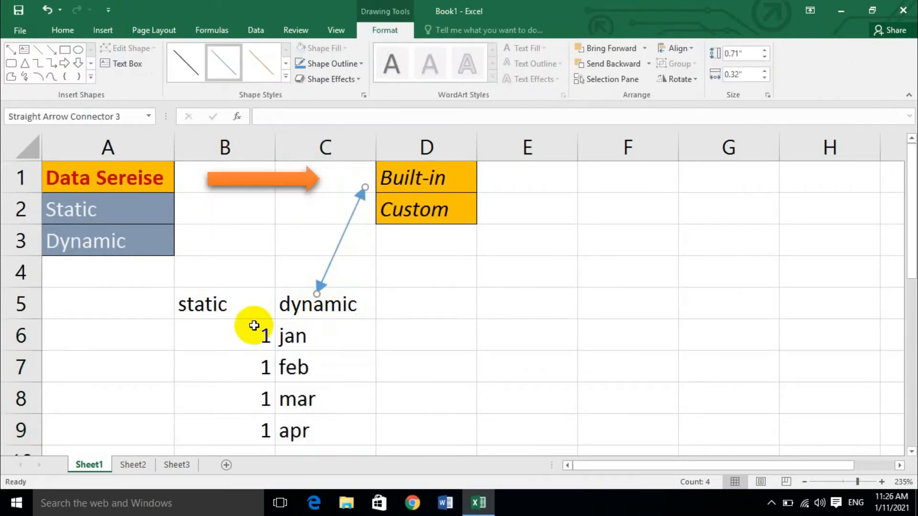
left_click(285, 78)
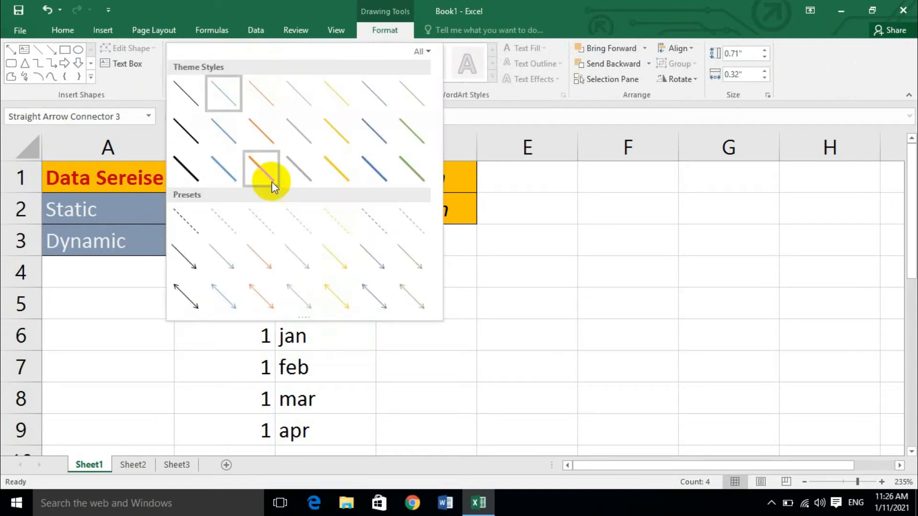
left_click(185, 302)
left_click(388, 283)
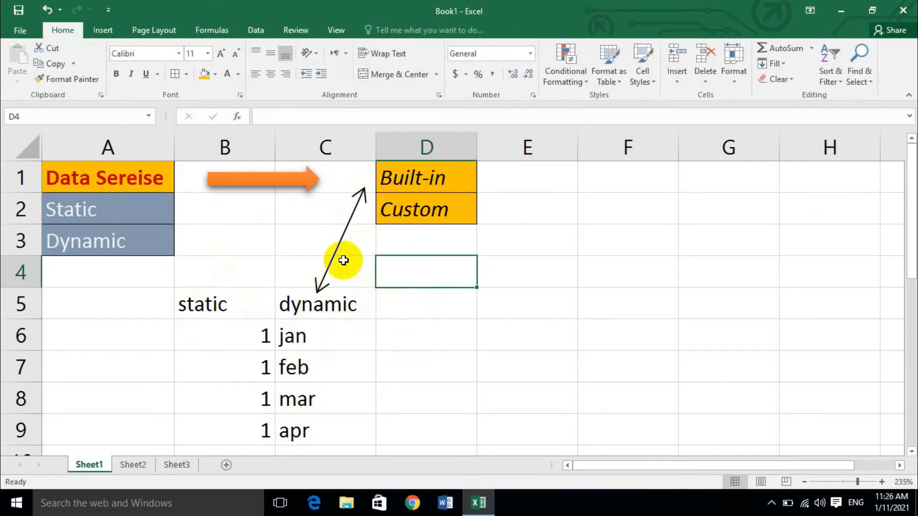
Enter a first name in F4 and fill it down to F8 as a test of autofill.
left_click(606, 262)
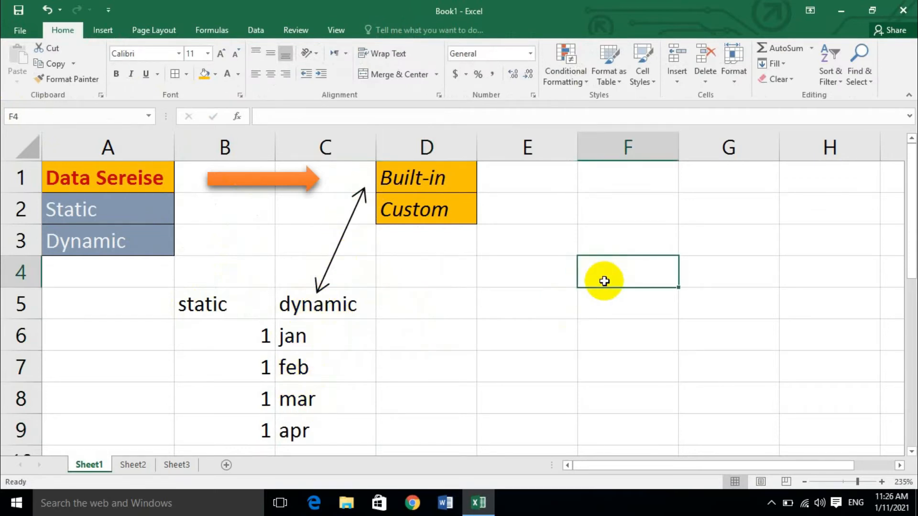
type("arif")
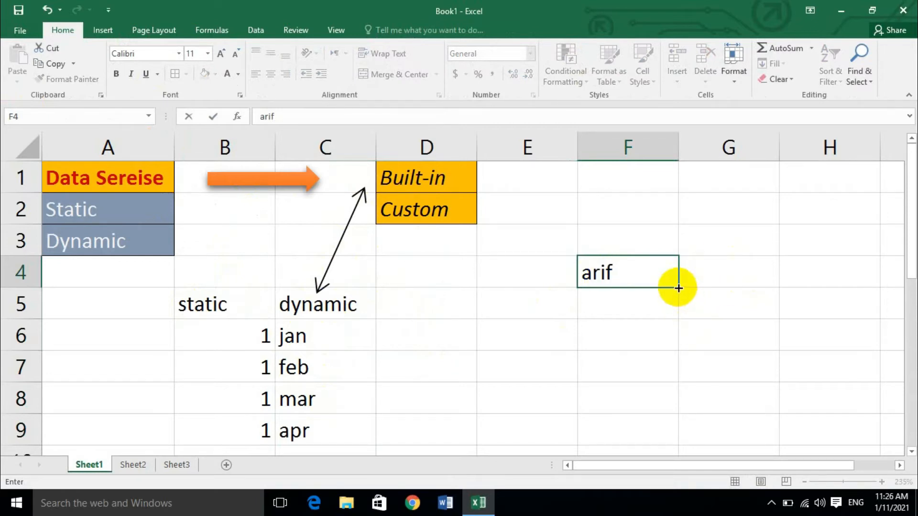
key("F2")
left_click_drag(679, 288, 679, 412)
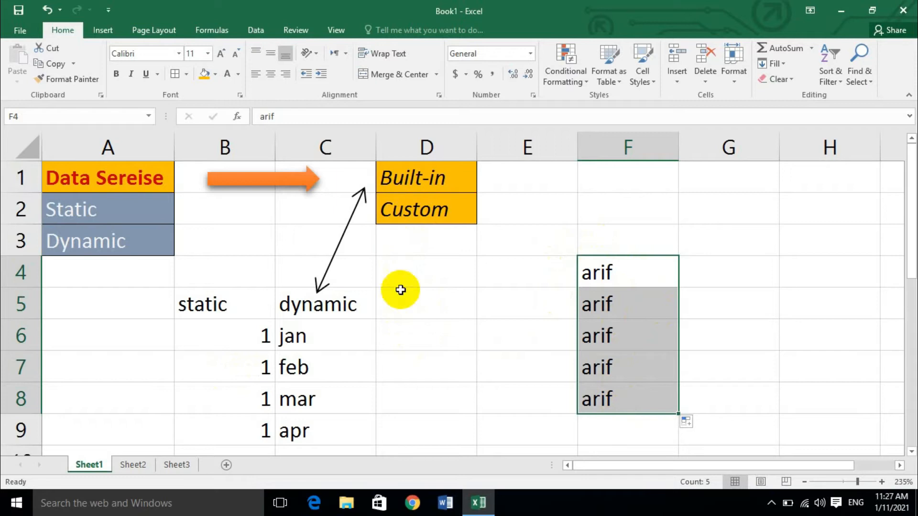
Clear the repeated name from every cell in F4:F8.
left_click(617, 371)
key("Delete")
left_click(625, 312)
key("Delete")
left_click(625, 275)
key("Delete")
left_click(611, 349)
key("Delete")
left_click(601, 403)
key("BackSpace")
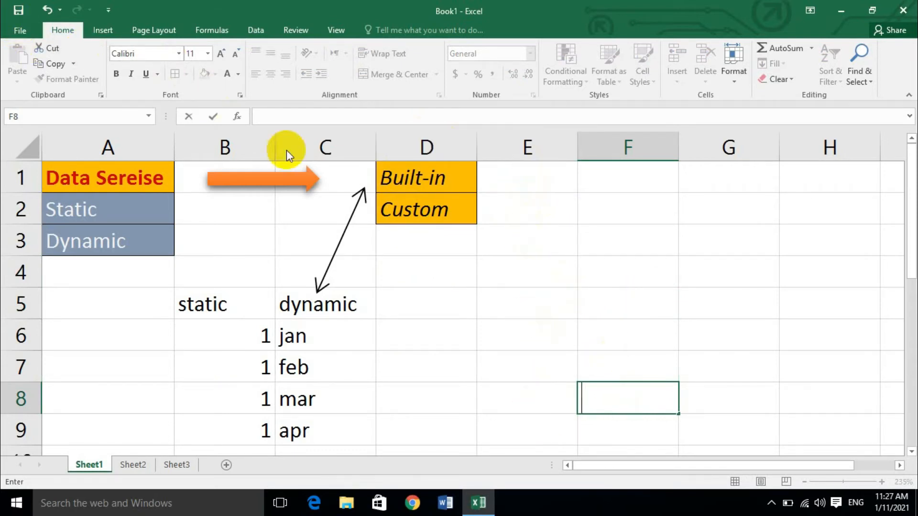
Examine the advanced program options as far as the custom lists setting under General, and close them without changes.
left_click(4, 32)
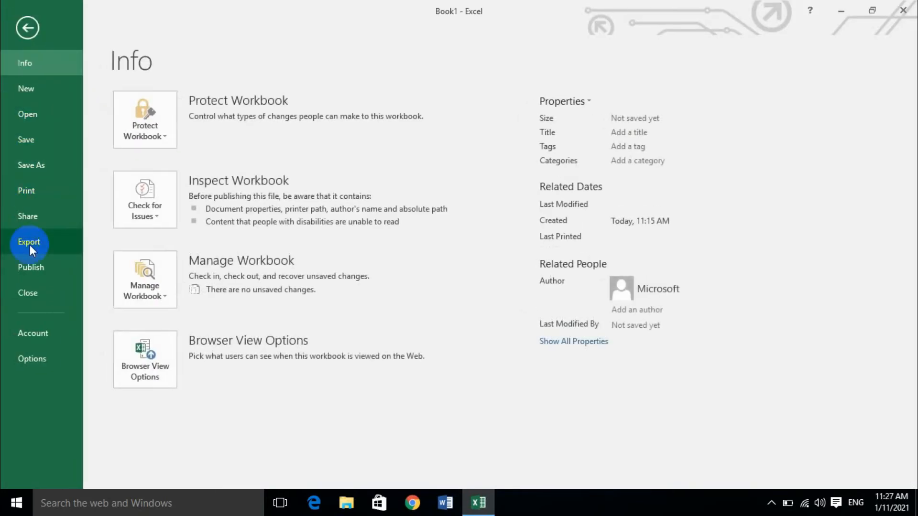
left_click(41, 363)
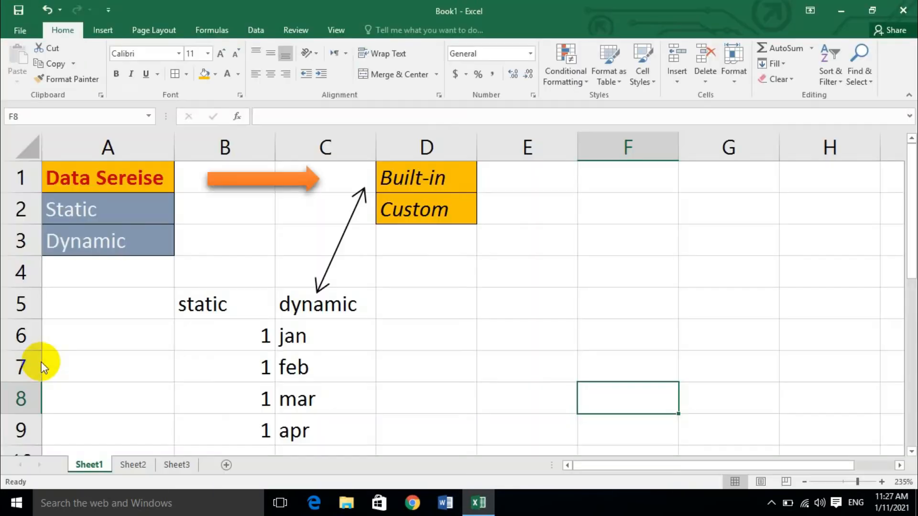
left_click(212, 141)
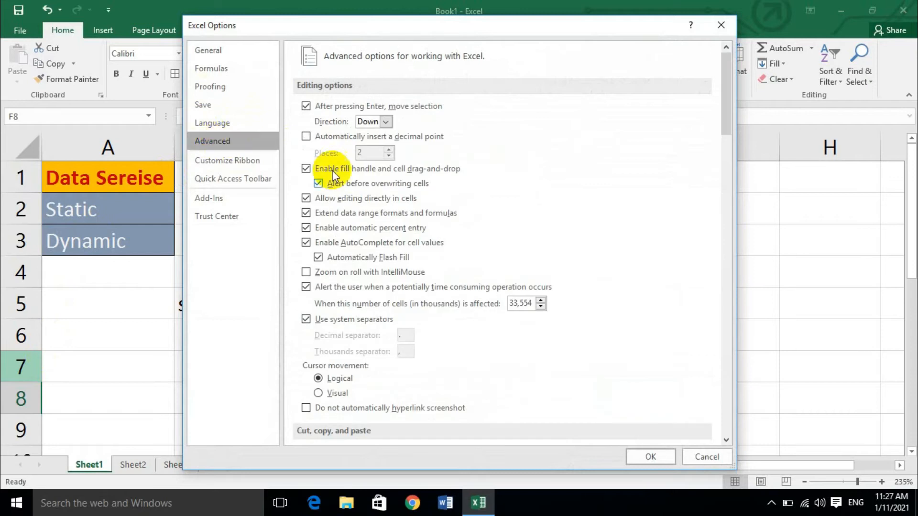
scroll(458, 228, "down", 5)
scroll(457, 228, "down", 20)
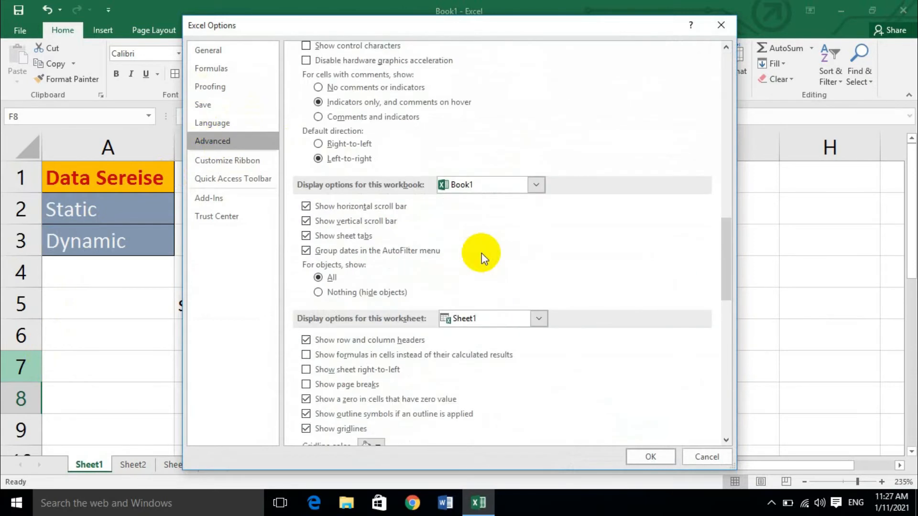
scroll(483, 290, "down", 3)
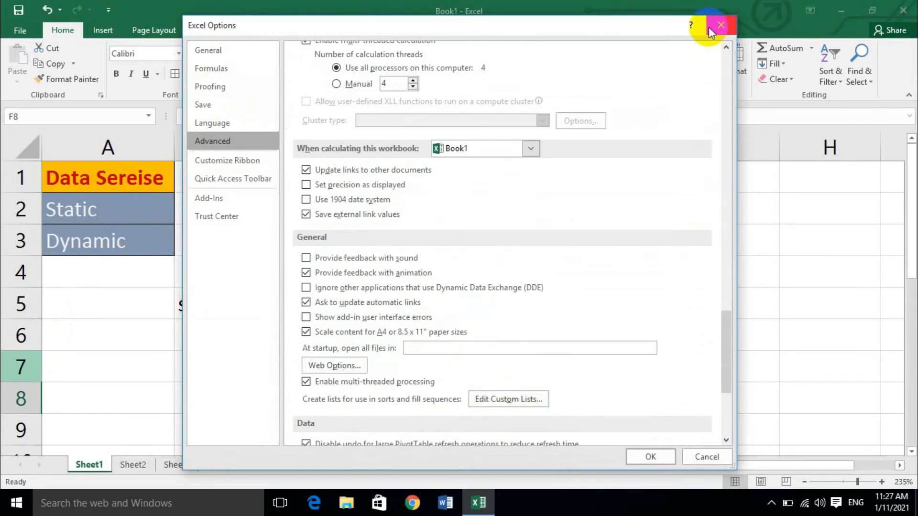
left_click(720, 27)
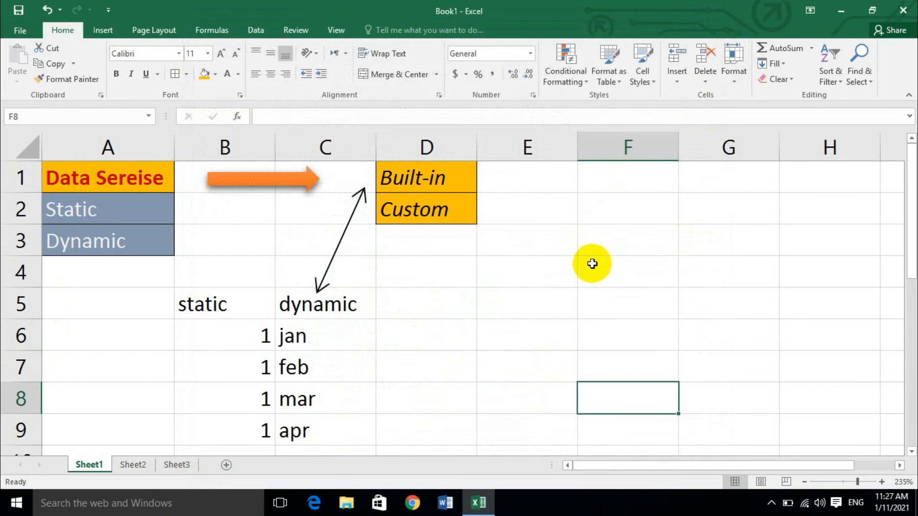
Enter five different first names in F4:F8, one per cell.
left_click(592, 266)
type("arif")
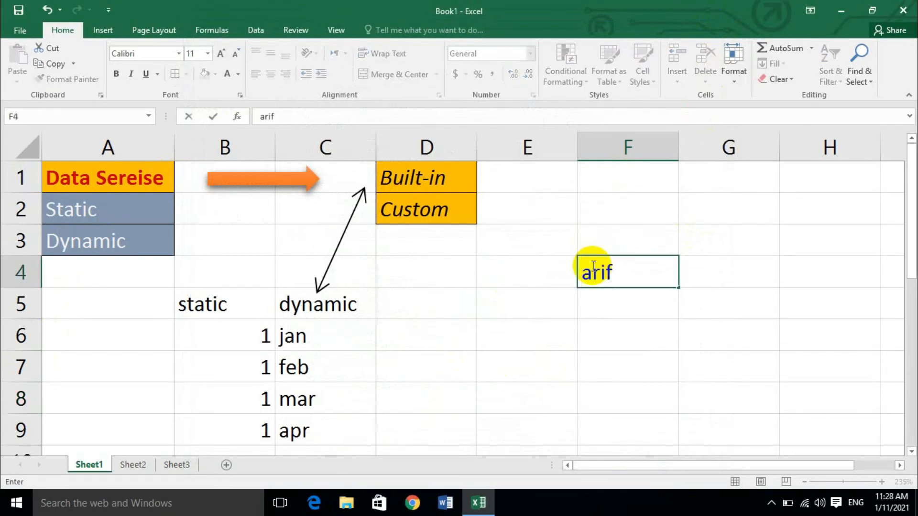
key("Return")
type("ali")
key("Return")
type("l")
type("amran")
key("Return")
type("al")
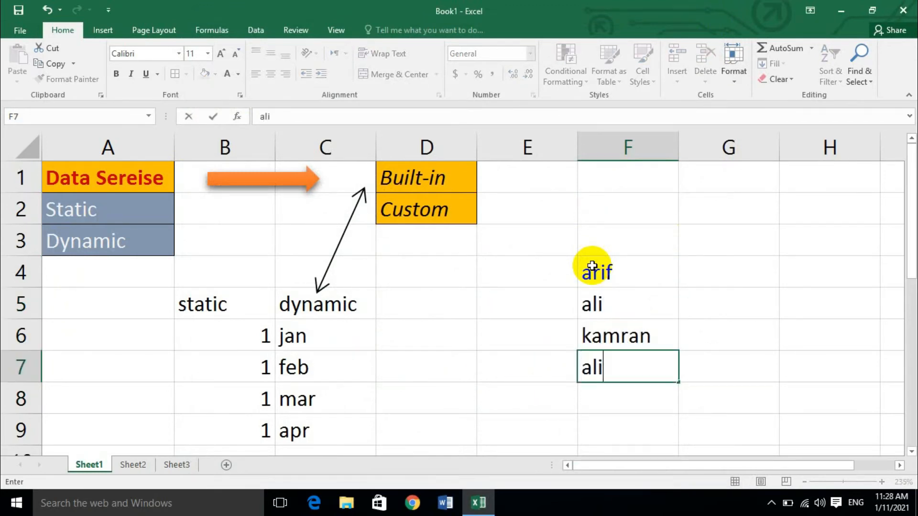
type("ya")
key("Return")
type("sofia")
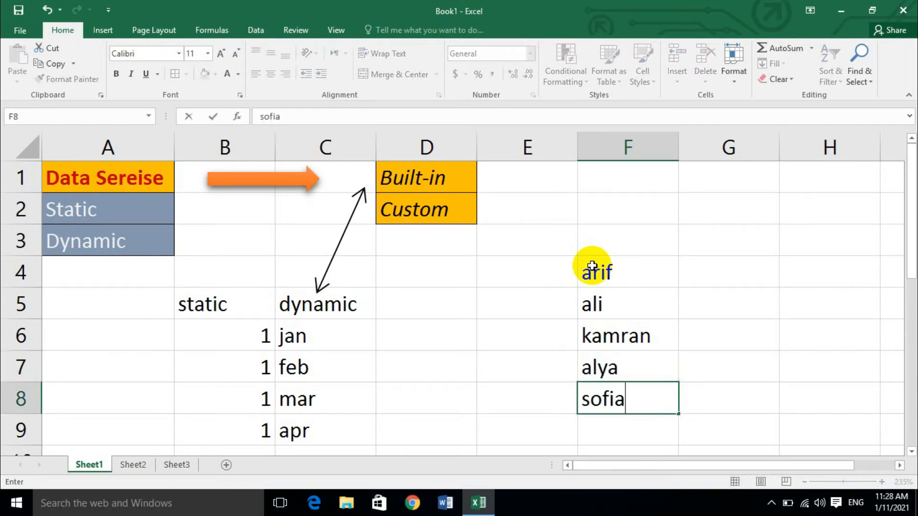
key("Return")
Extend the name list with three more first names in F9:F11.
type("ah")
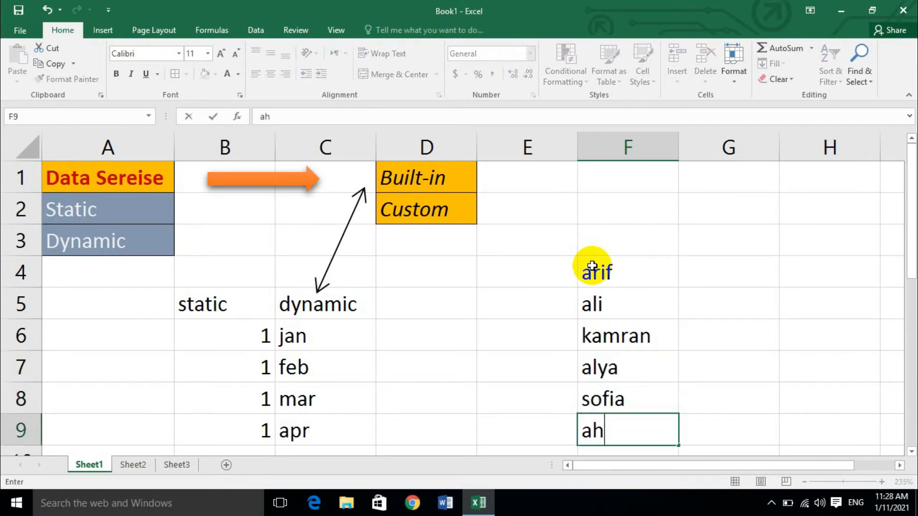
type("mad")
key("Return")
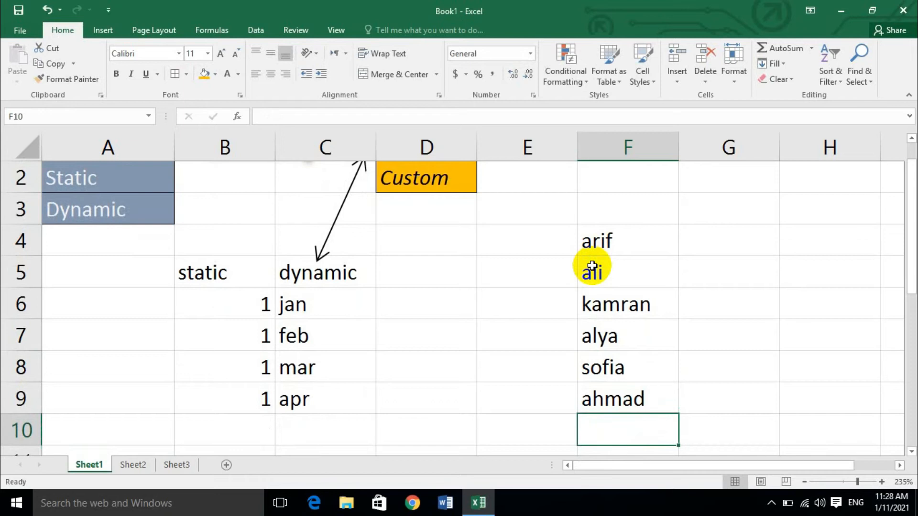
type("zubair")
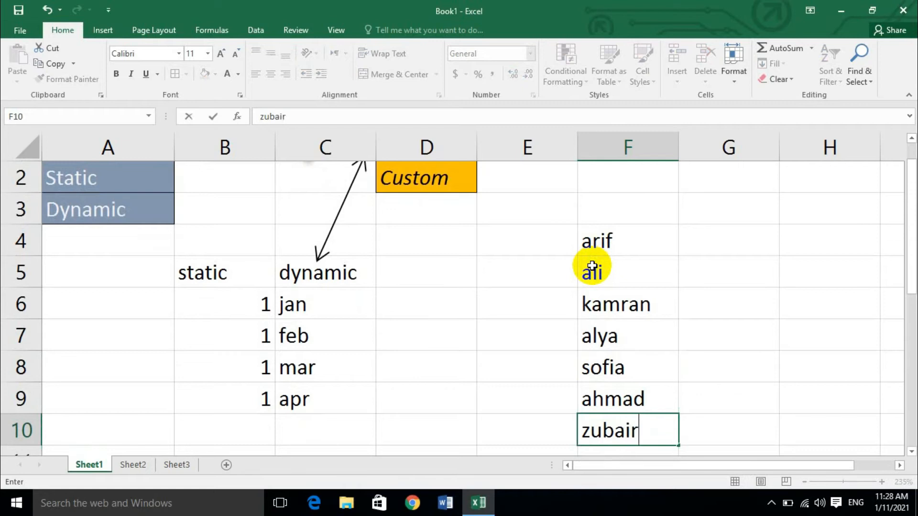
key("Return")
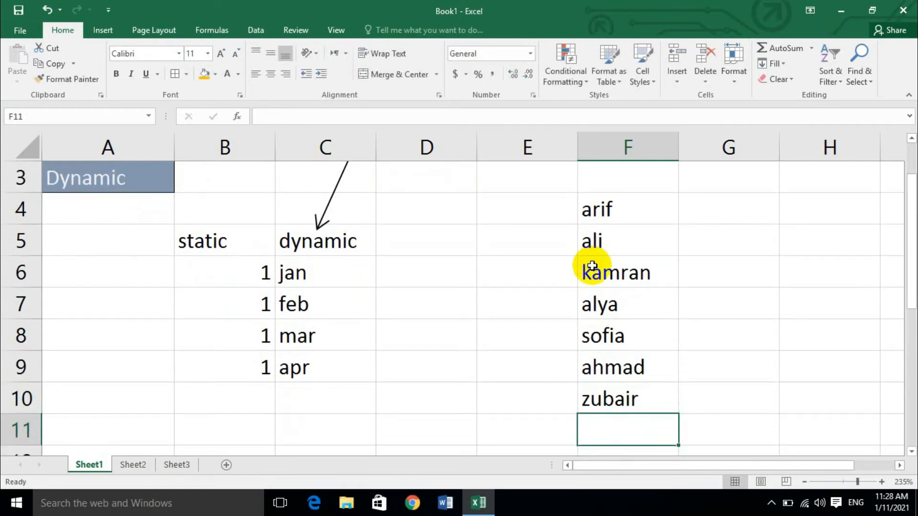
type("rahmat")
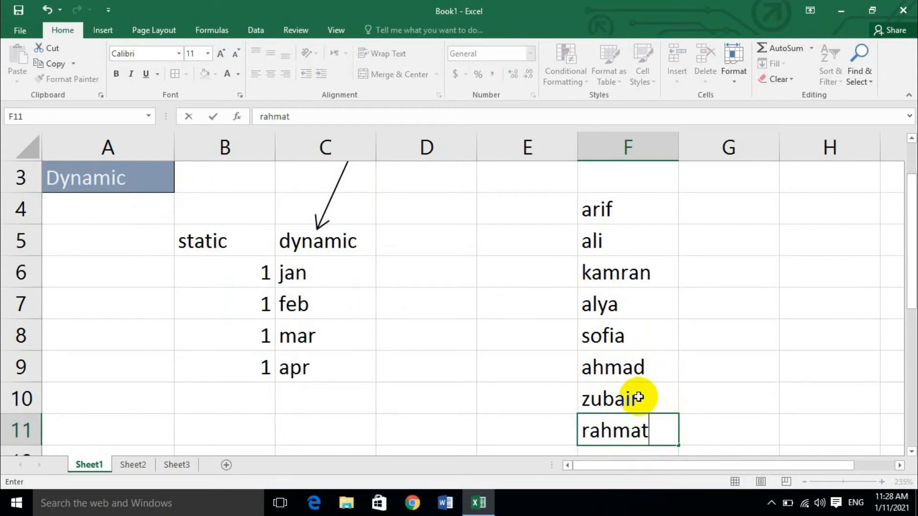
scroll(603, 287, "up", 1)
scroll(613, 285, "down", 2)
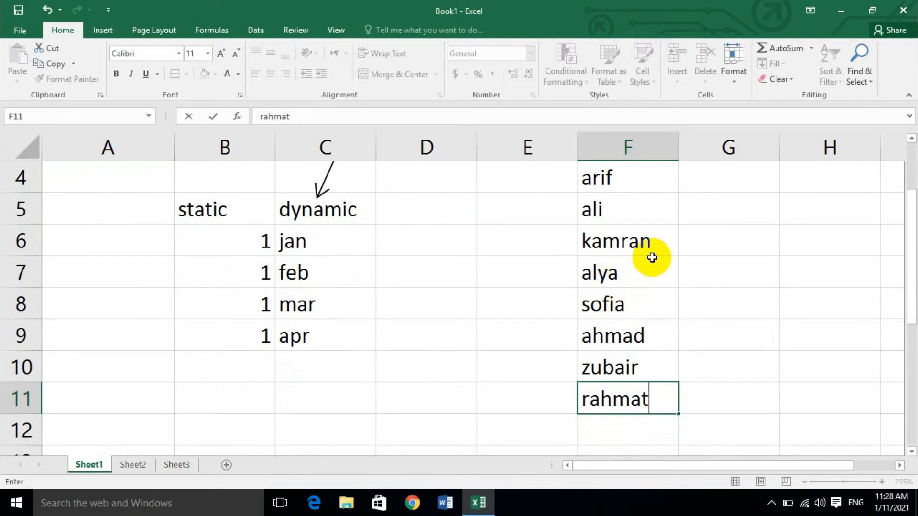
left_click(699, 253)
scroll(700, 266, "down", 1)
scroll(621, 308, "down", 2)
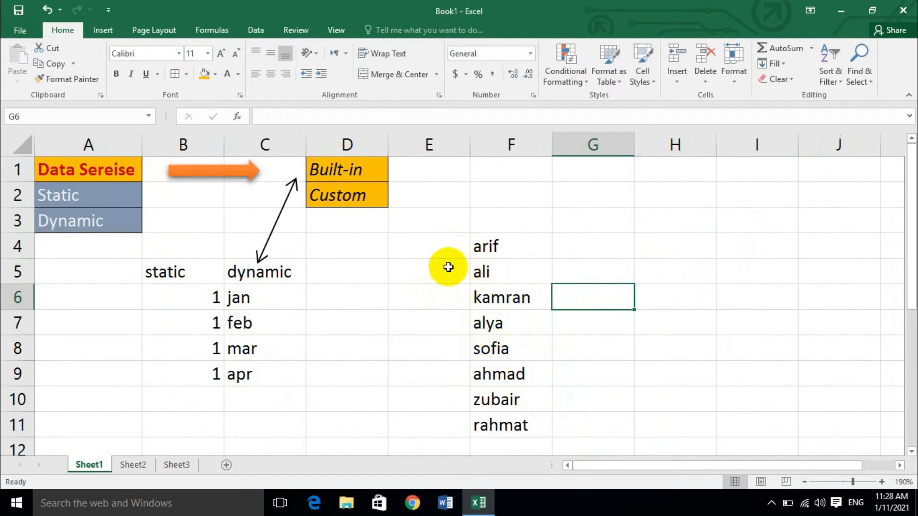
Import the names in F4:F11 as a new custom list through the advanced program options and confirm the changes.
left_click(17, 29)
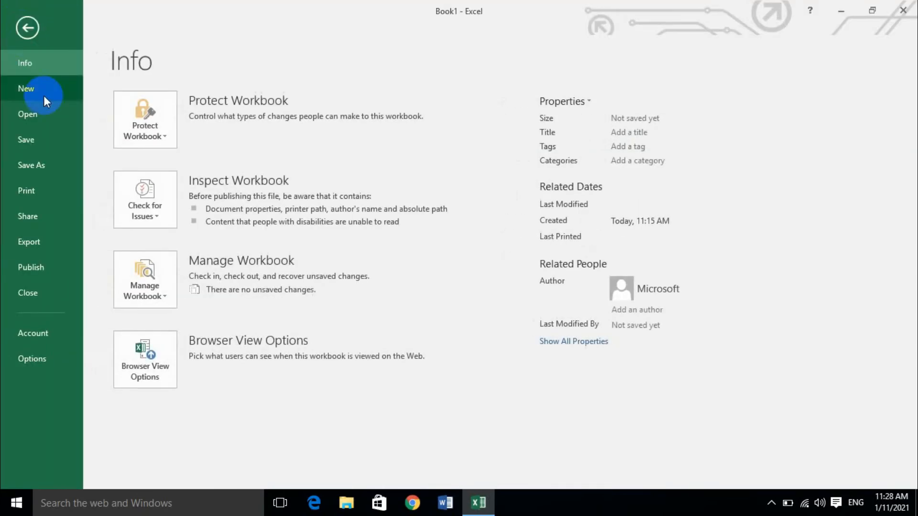
left_click(53, 363)
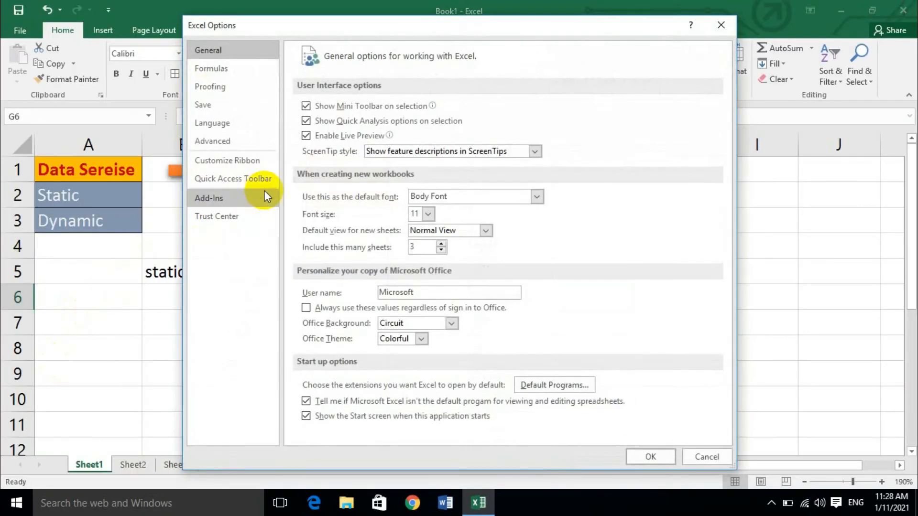
left_click(221, 139)
scroll(403, 220, "down", 15)
scroll(423, 234, "down", 12)
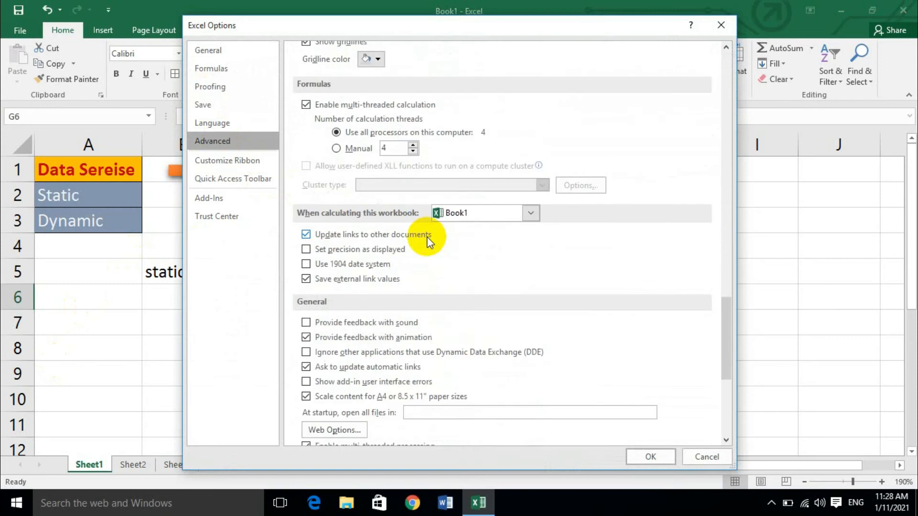
left_click(507, 401)
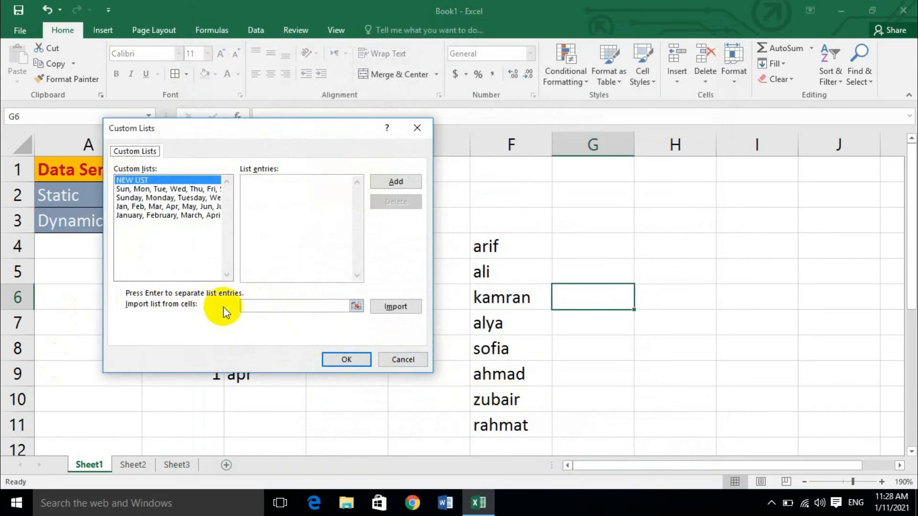
left_click(259, 304)
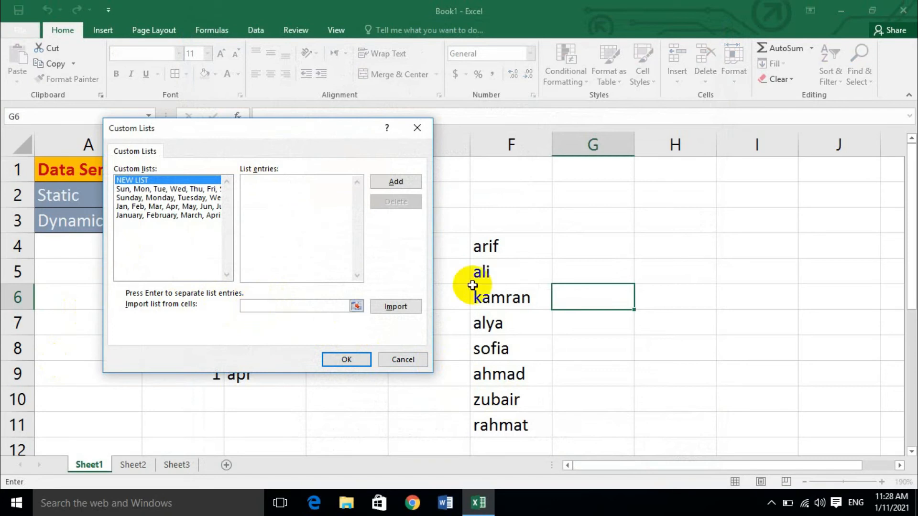
left_click_drag(497, 241, 497, 425)
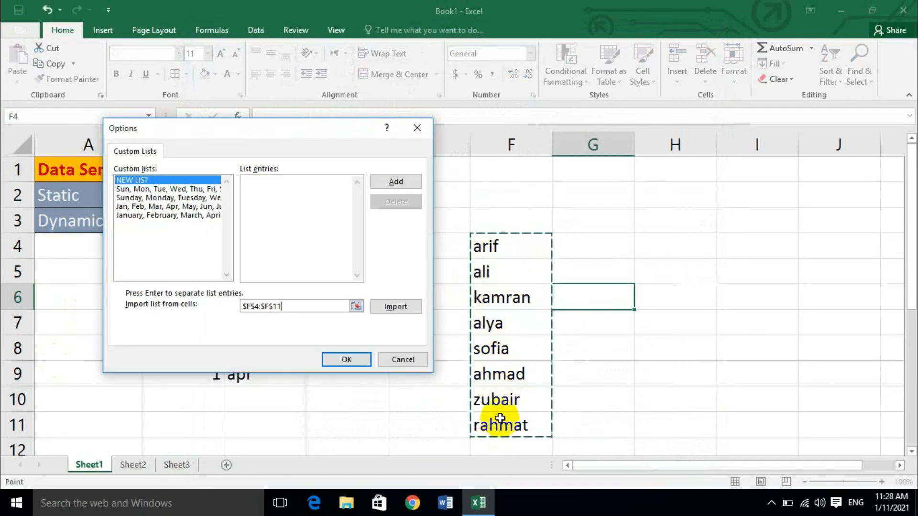
left_click(391, 307)
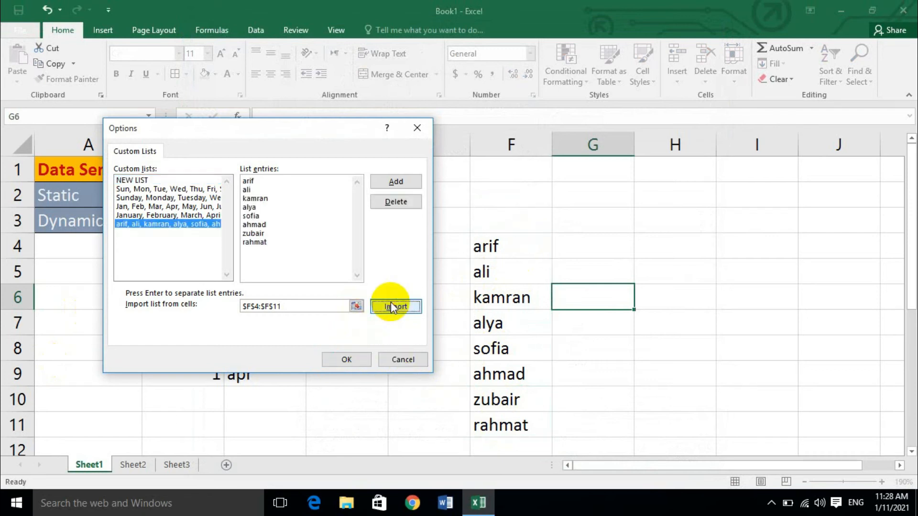
left_click(347, 359)
left_click(647, 455)
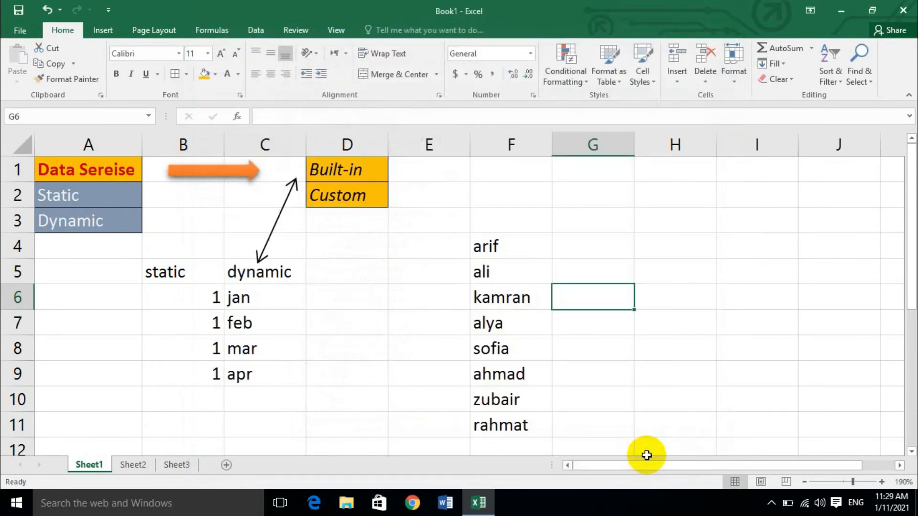
Enter the custom list's first name in G4 and autofill the series down to G10.
left_click(564, 245)
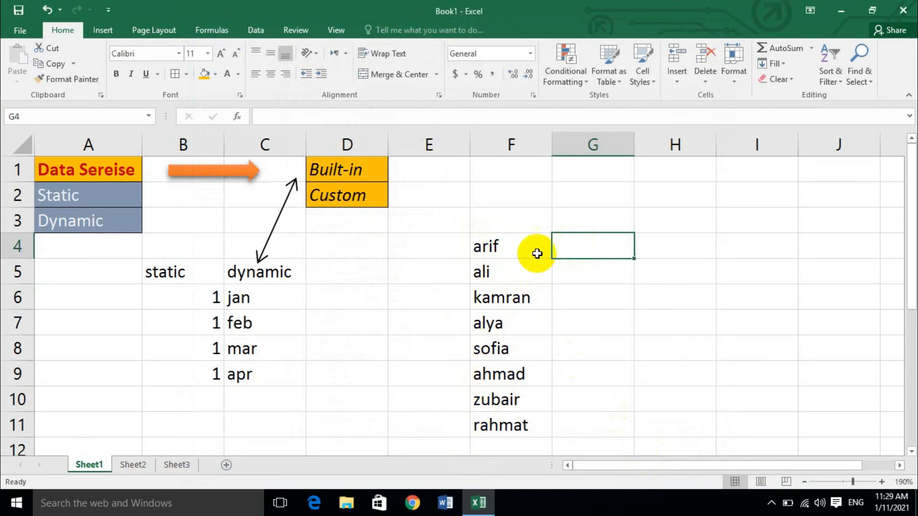
type("ar")
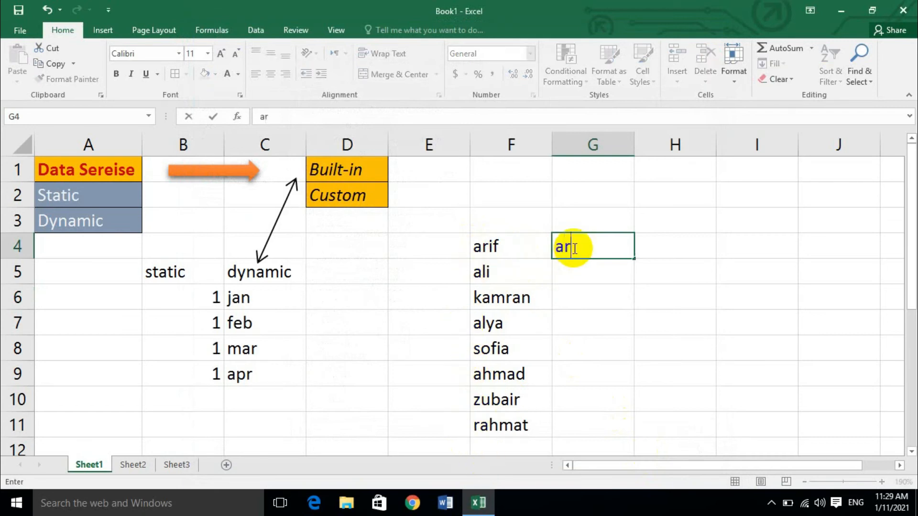
type("if")
left_click(641, 253)
left_click(632, 256)
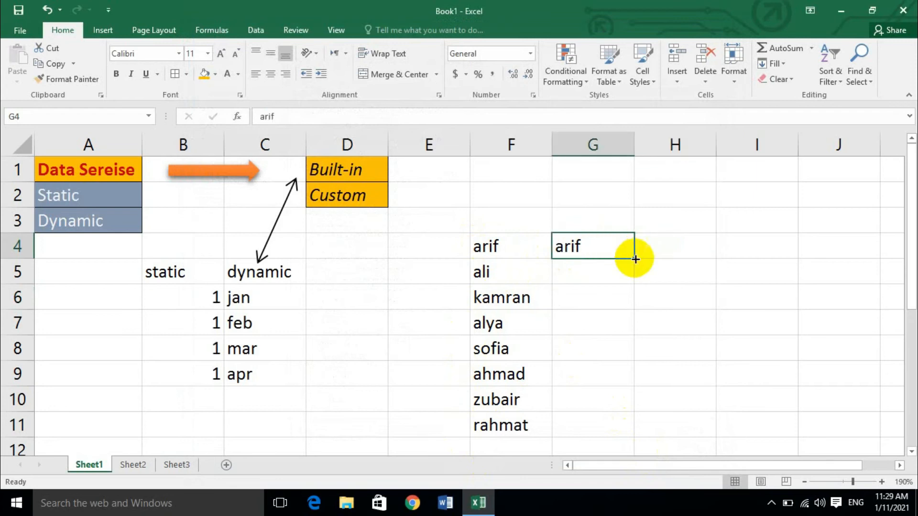
left_click_drag(634, 259, 635, 421)
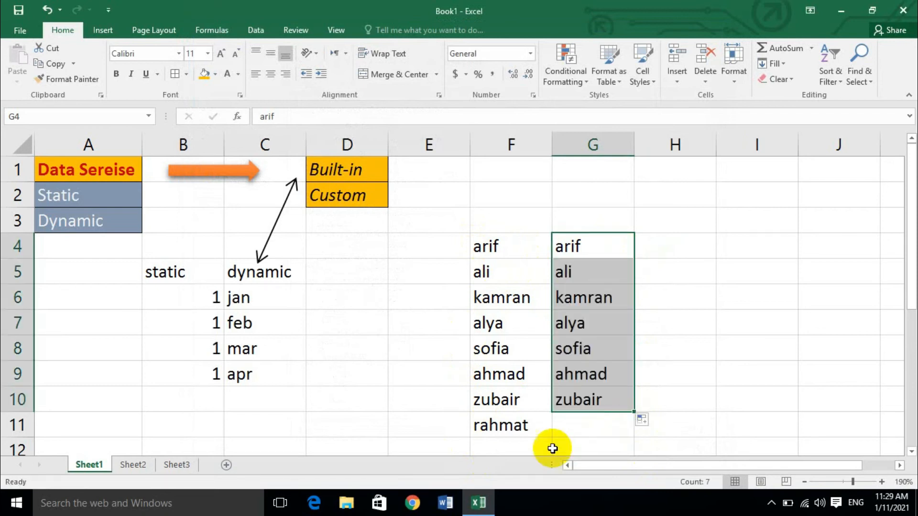
Enter the custom list's second name in D5 and autofill the series down to D10.
left_click(338, 261)
type("ali")
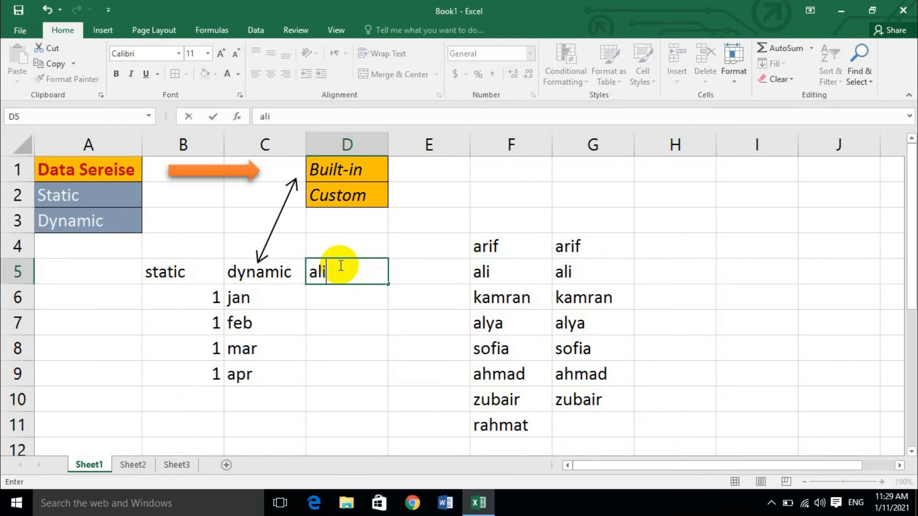
left_click_drag(391, 284, 390, 424)
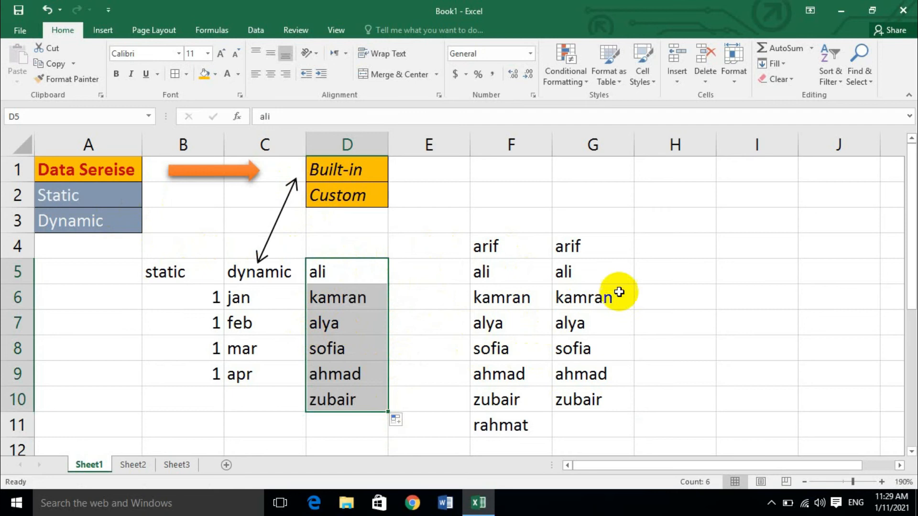
Examine the built-in and imported entries in the custom lists editor, and close the program options without changes.
left_click(25, 28)
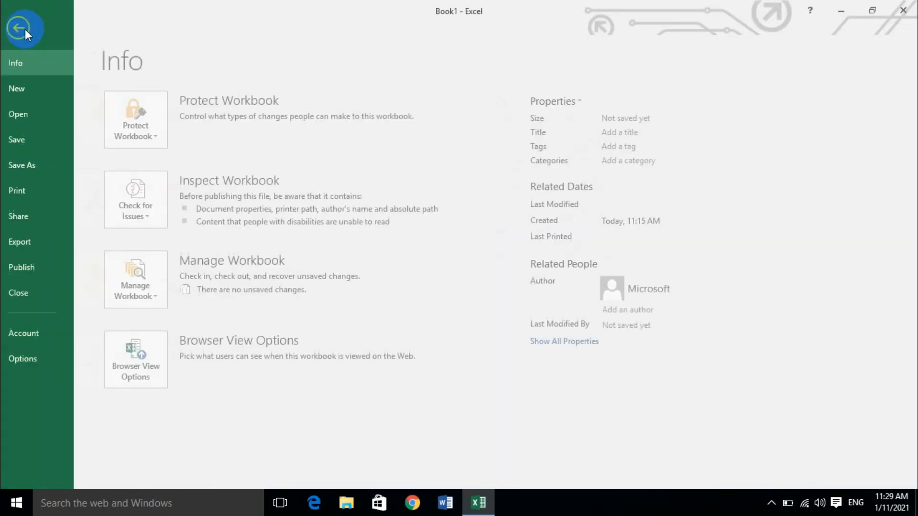
left_click(23, 357)
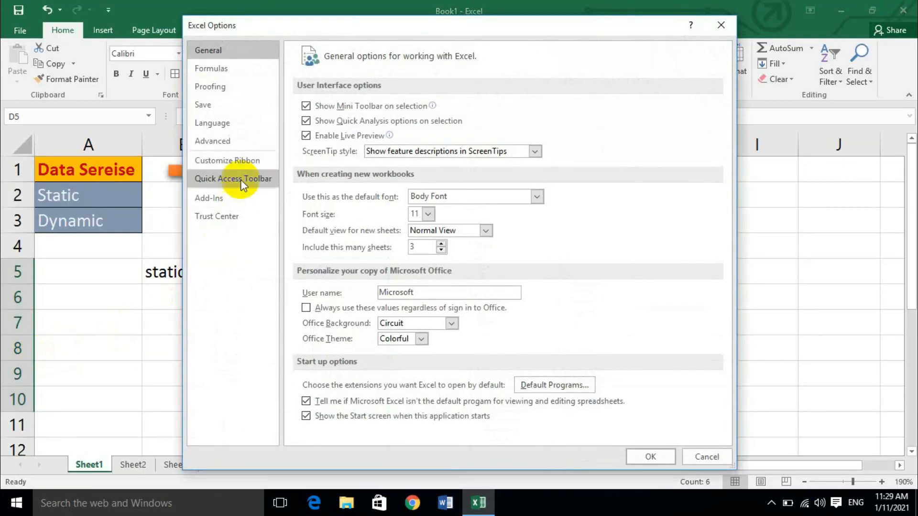
left_click(215, 140)
scroll(399, 271, "down", 20)
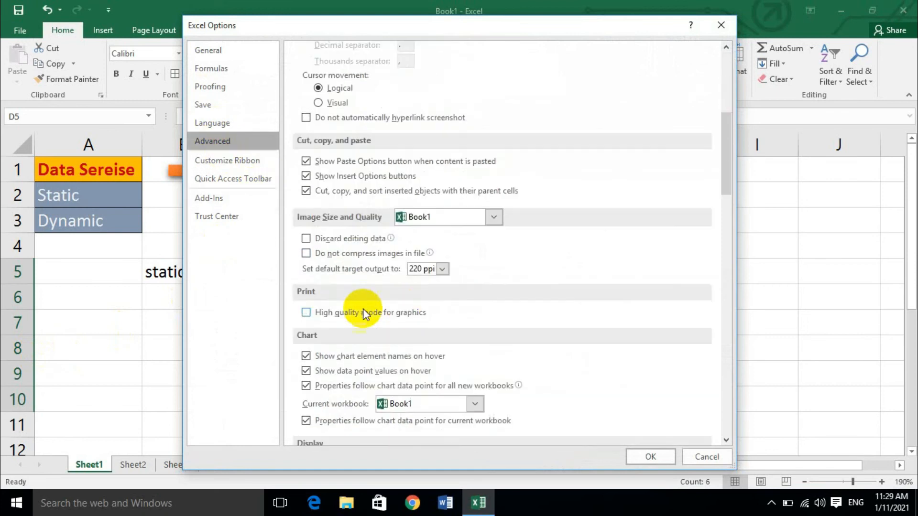
scroll(361, 286, "down", 8)
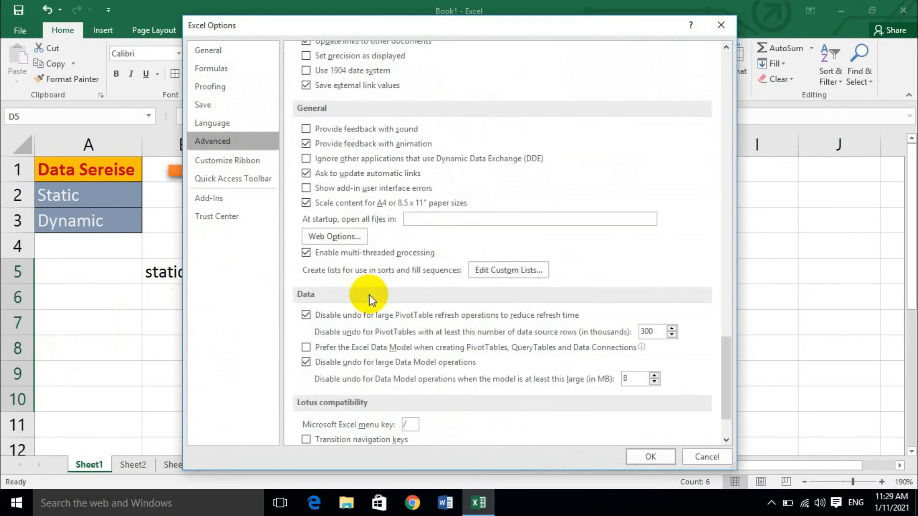
scroll(383, 287, "up", 4)
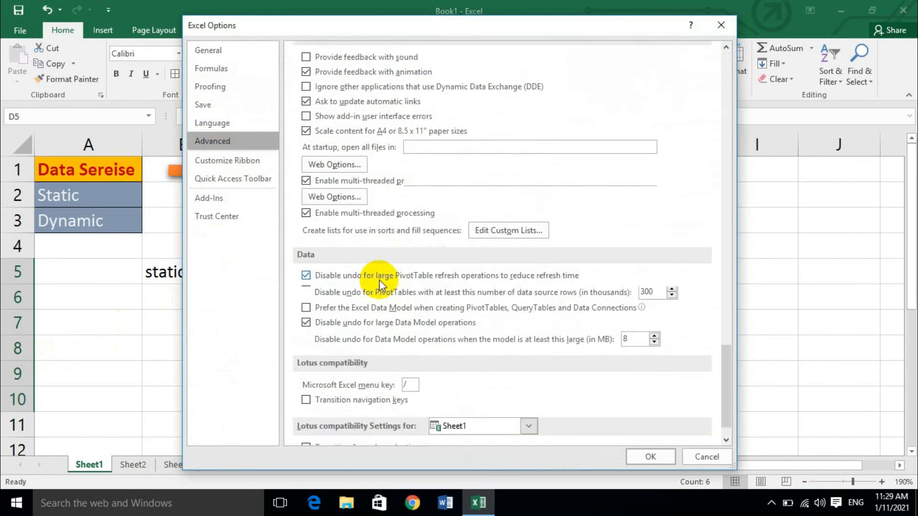
left_click(509, 327)
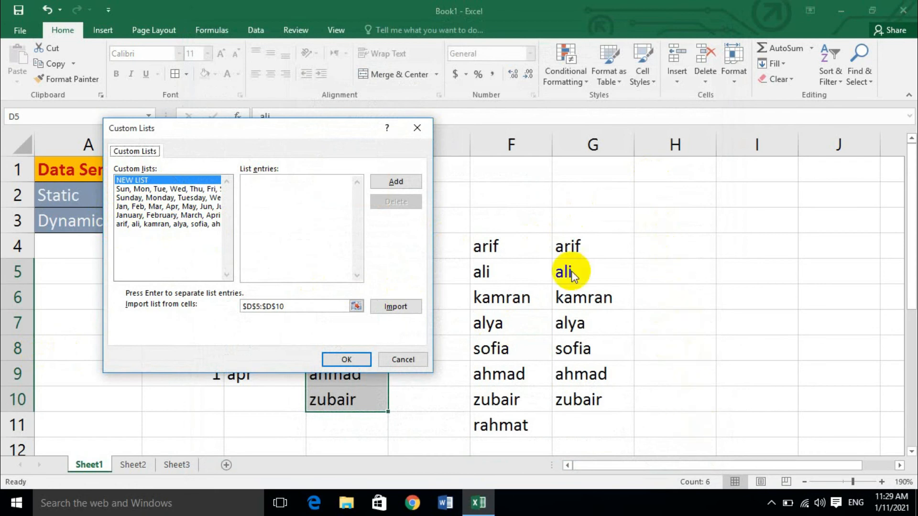
left_click(402, 360)
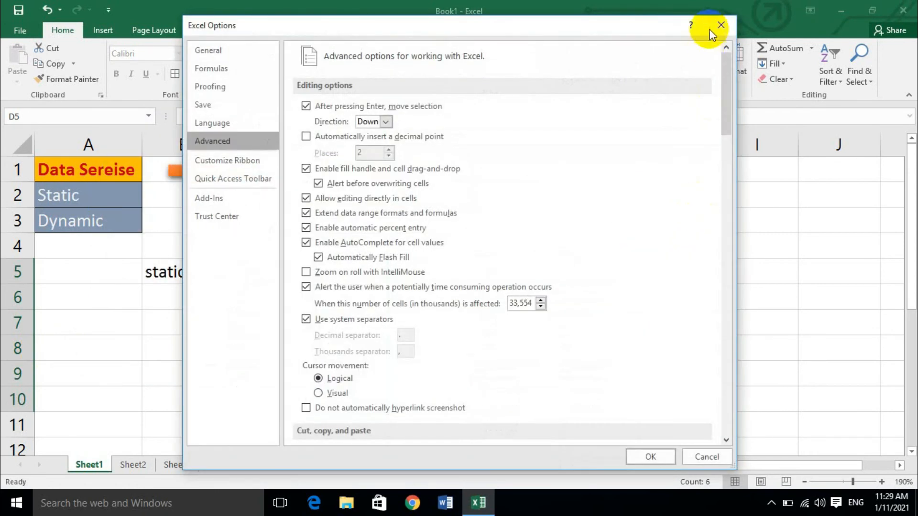
left_click(719, 26)
Enter Sunday in H3 and autofill the weekday series down to H10.
left_click(696, 212)
type("s")
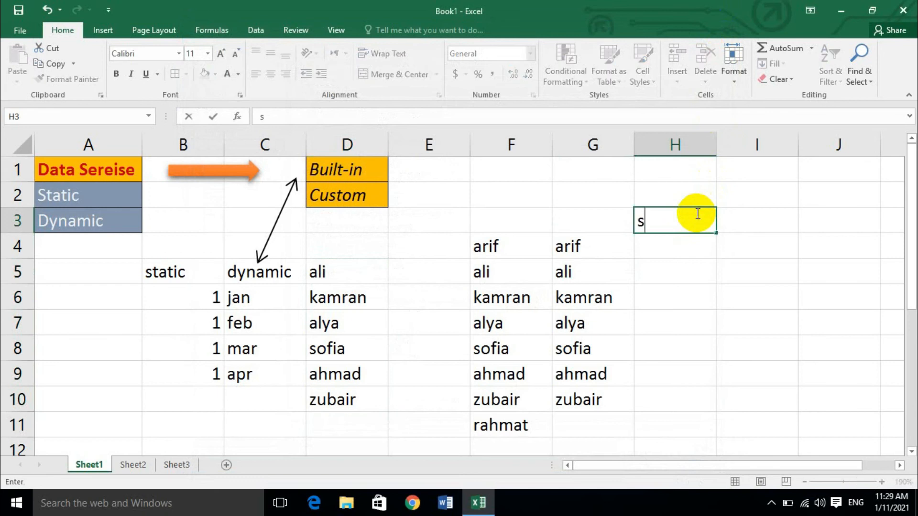
type("unday")
key("Tab")
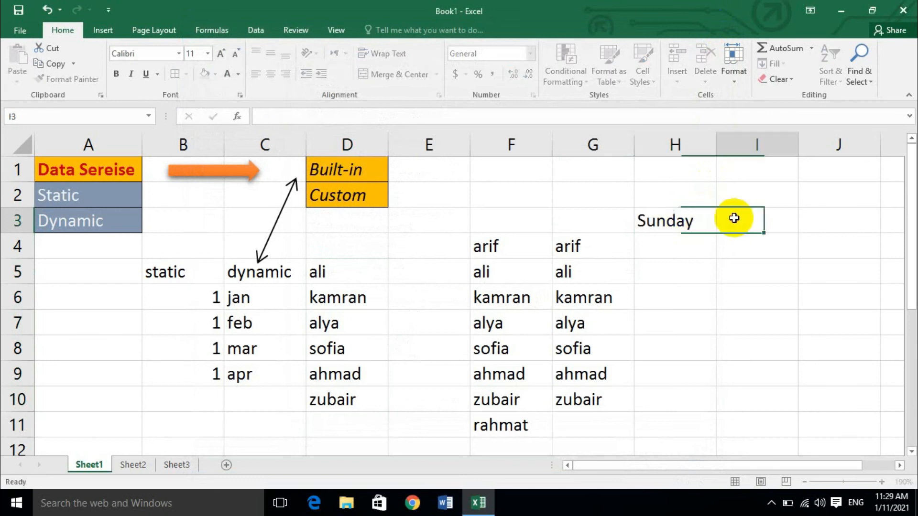
left_click(664, 221)
left_click_drag(717, 233, 707, 412)
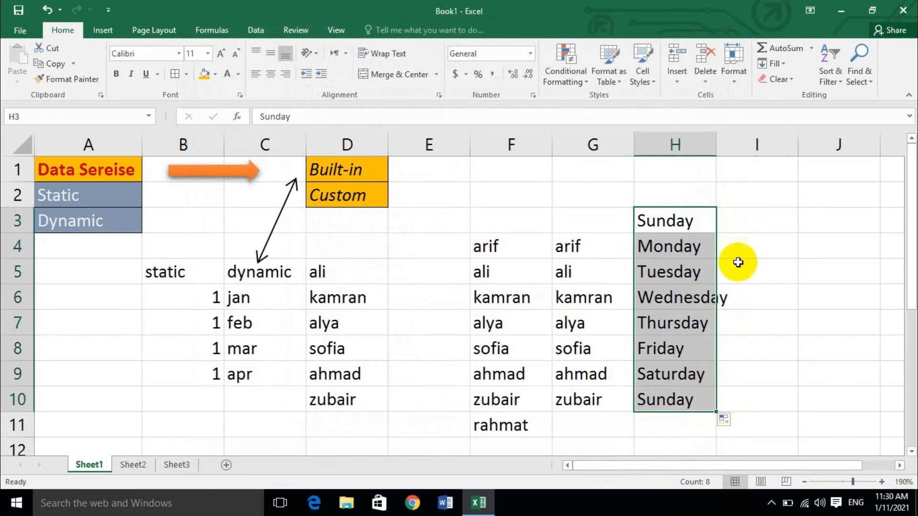
Enter jan in I3 and autofill the month series down to I10.
left_click(742, 220)
type("janu")
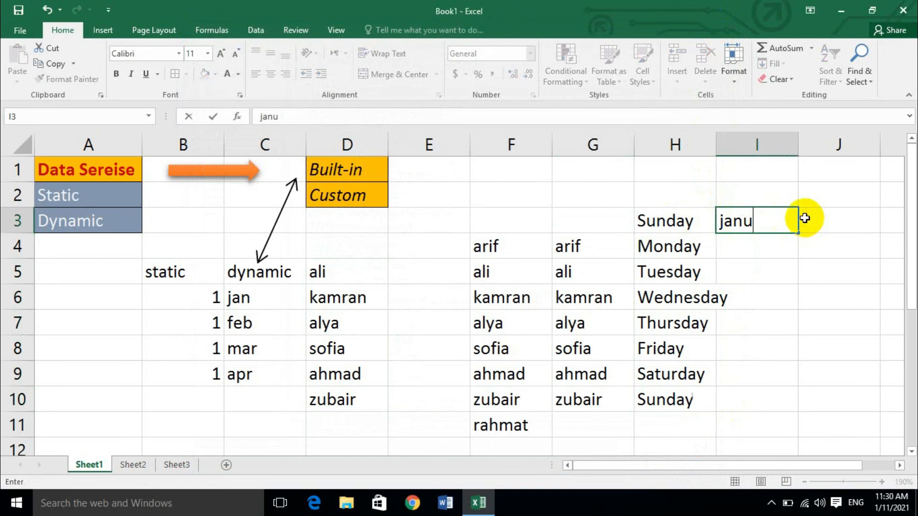
mouse_move(798, 231)
left_mouse_down()
mouse_move(790, 373)
mouse_move(794, 233)
left_mouse_up()
key("BackSpace")
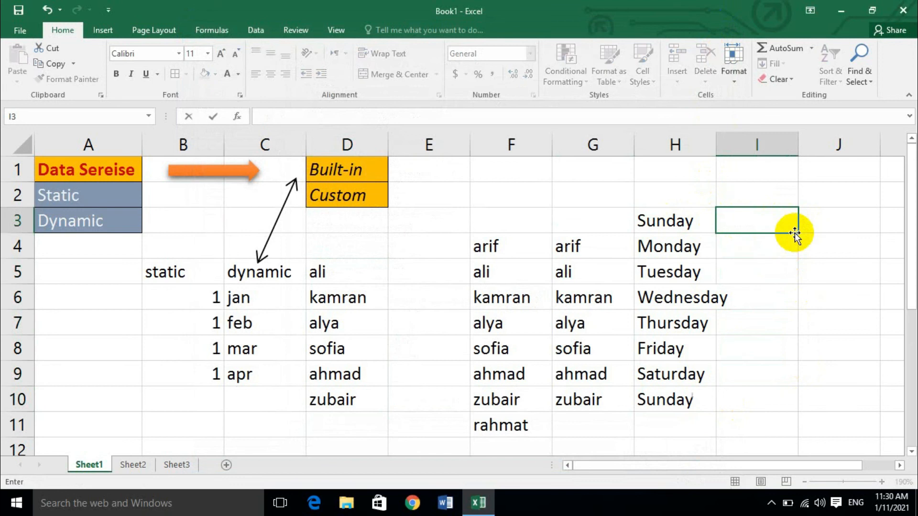
key("Tab")
key("Left")
left_click_drag(798, 233, 799, 413)
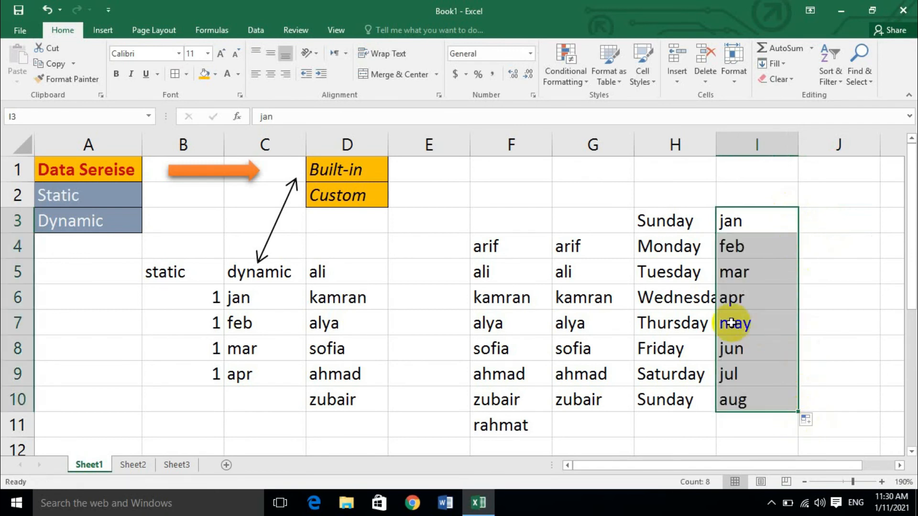
Open the custom lists editor from the general section of the advanced program options.
left_click(20, 30)
left_click(62, 354)
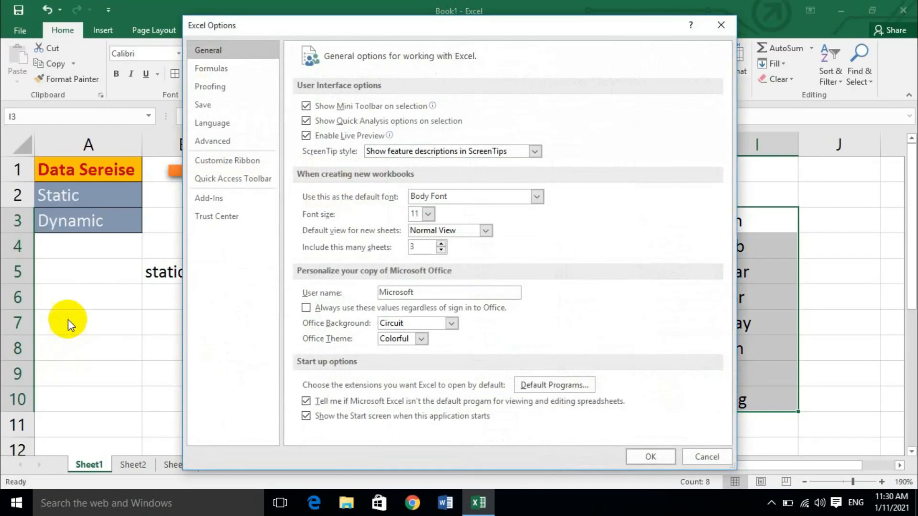
left_click(230, 126)
left_click(238, 141)
scroll(382, 336, "down", 10)
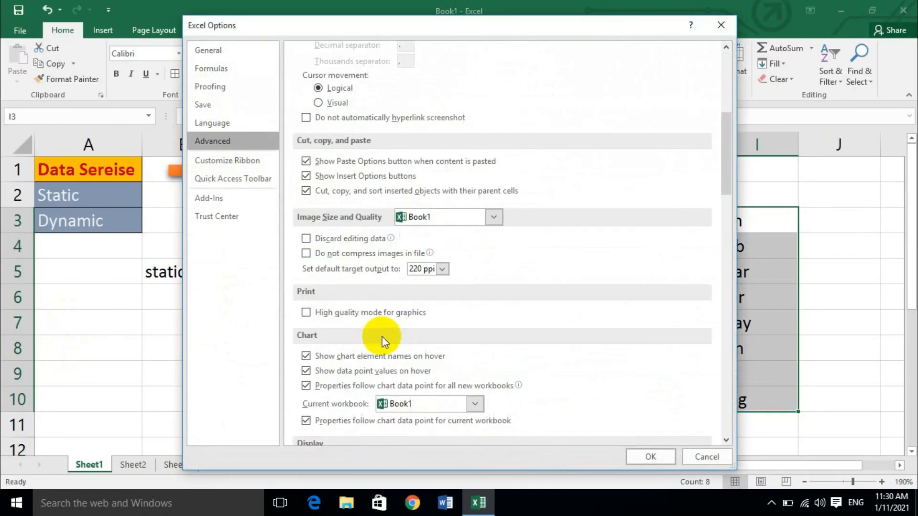
scroll(387, 253, "down", 9)
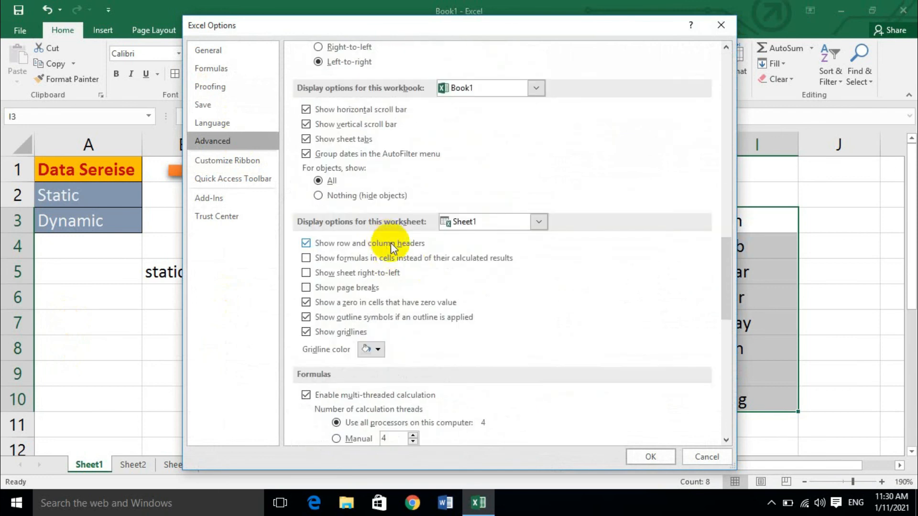
scroll(421, 287, "down", 12)
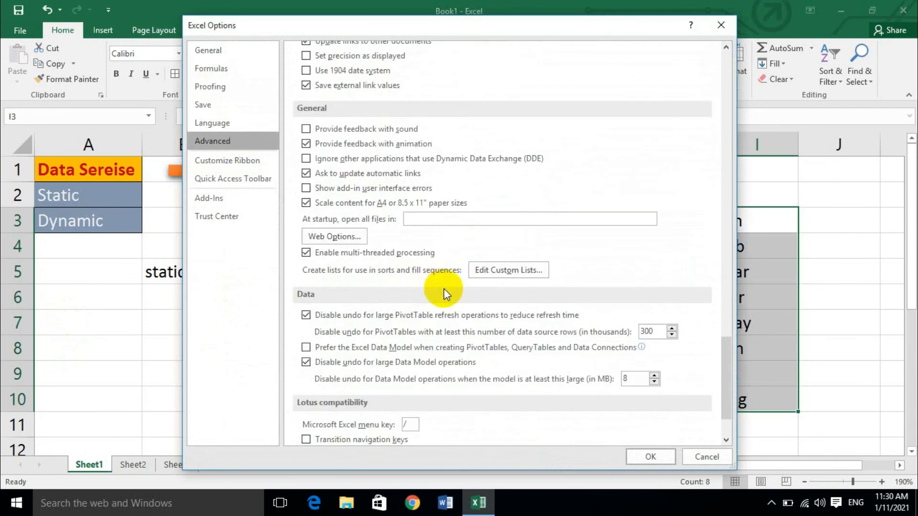
left_click(530, 271)
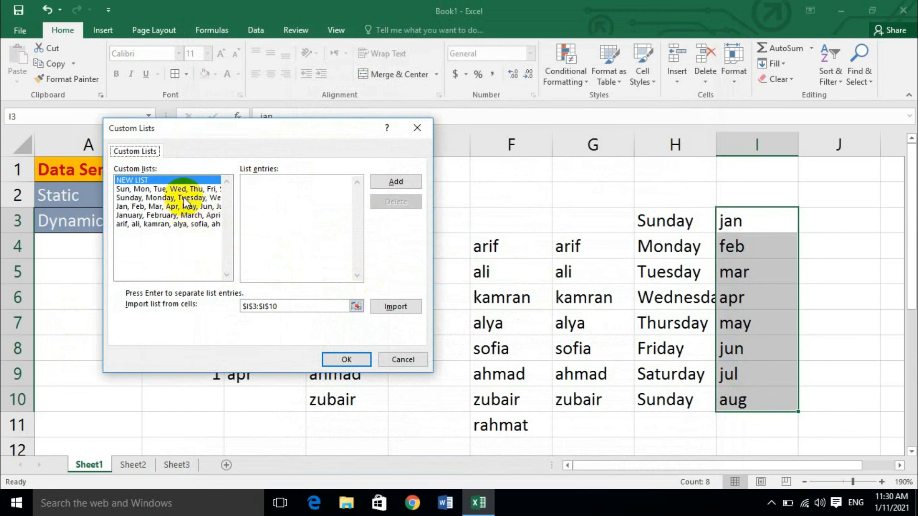